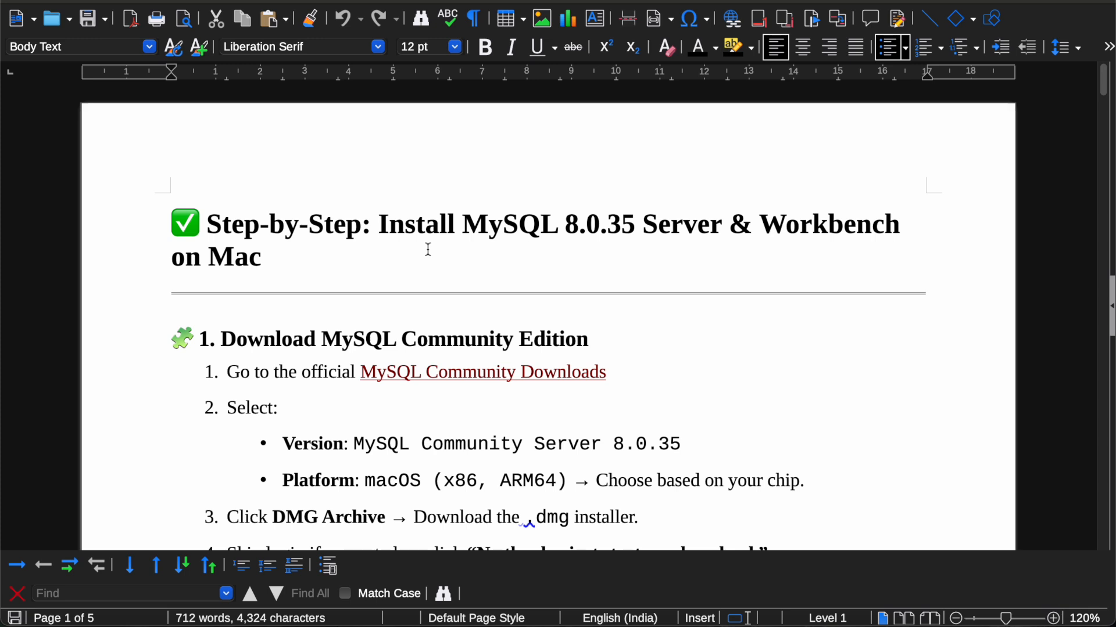
Step: Follow the guide's 'MySQL Community Downloads' hyperlink to open the page in Chrome
scroll(428, 250, "down", 3)
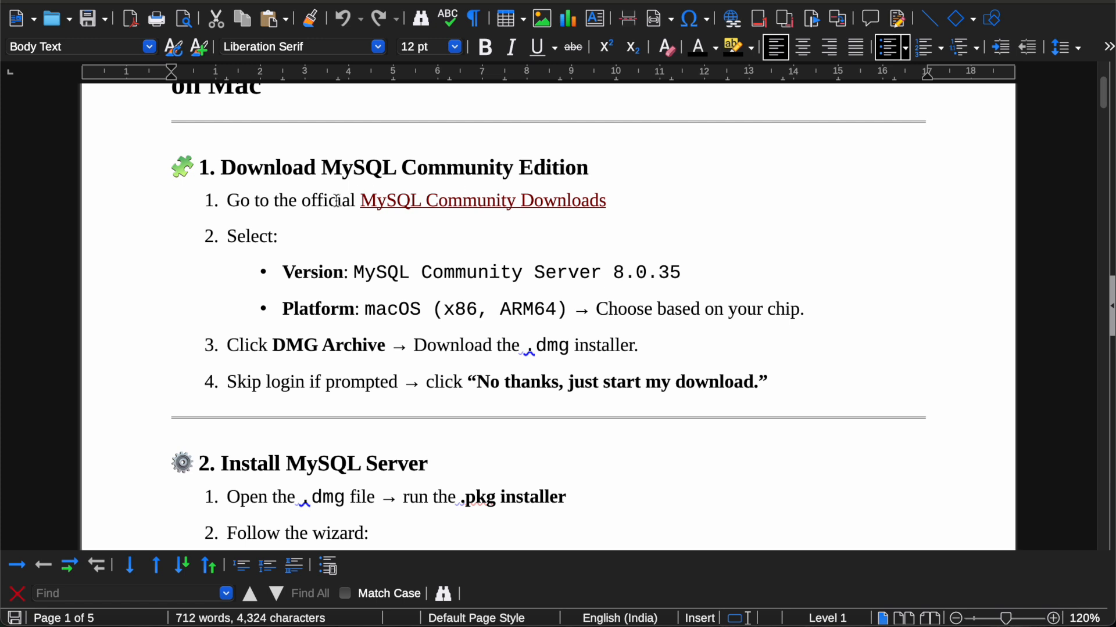
left_click(440, 201, "super")
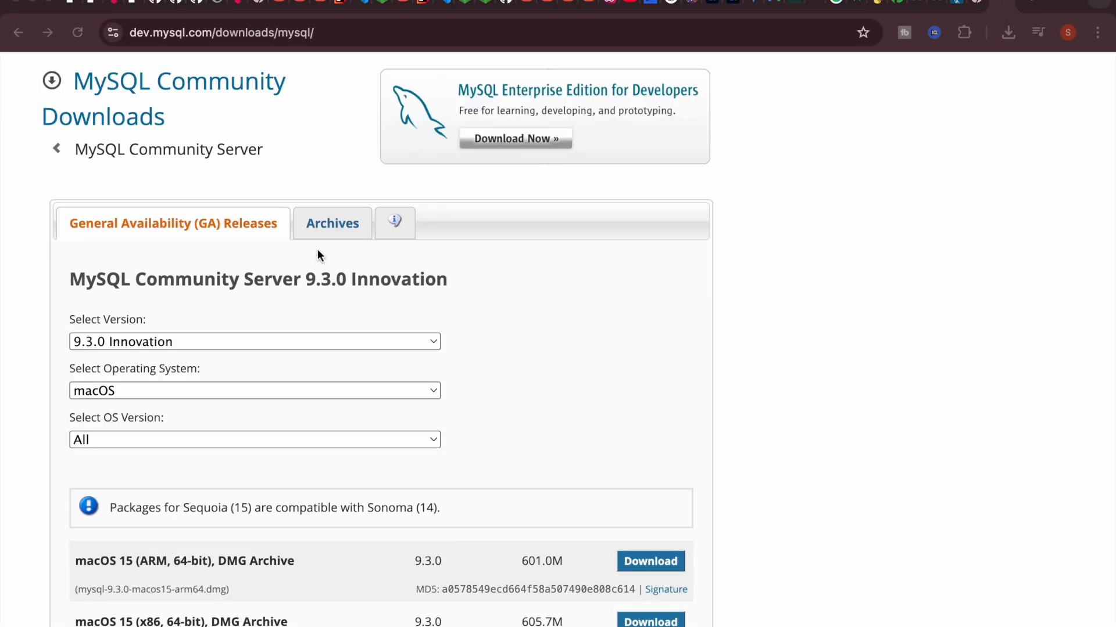
Step: Change the MySQL Community Server version from 9.3.0 Innovation to 8.0.42
left_click(225, 343)
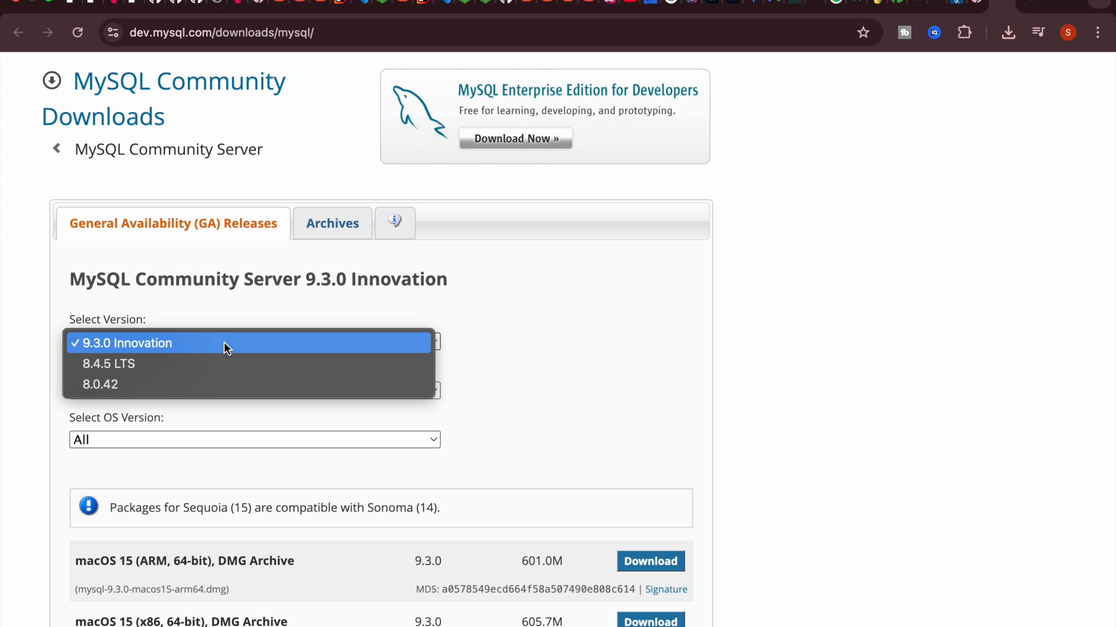
left_click(221, 379)
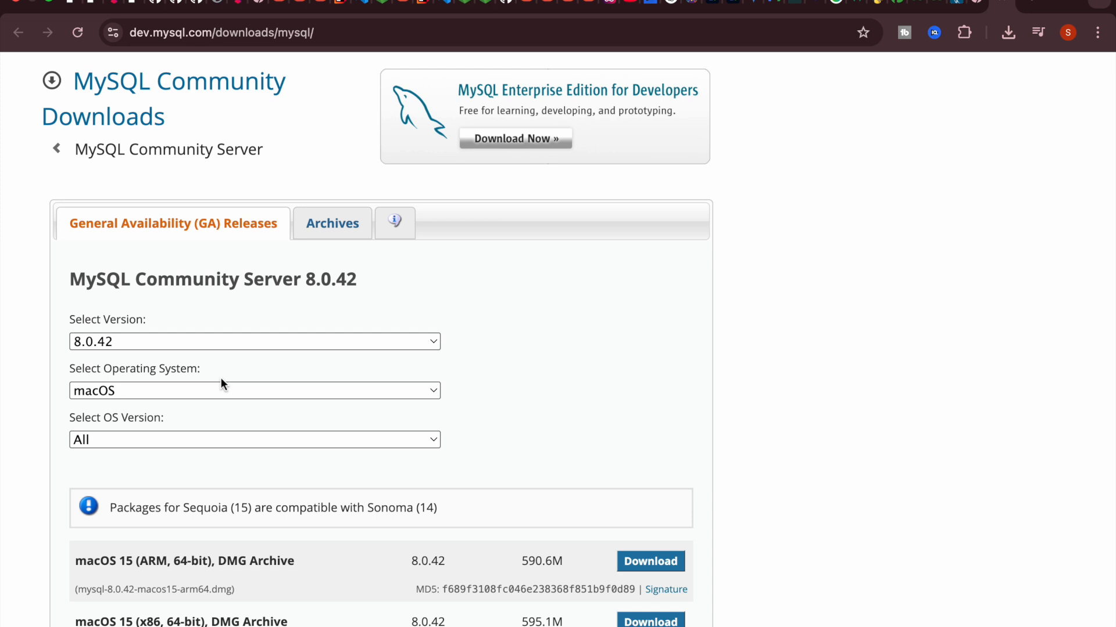
left_click(215, 338)
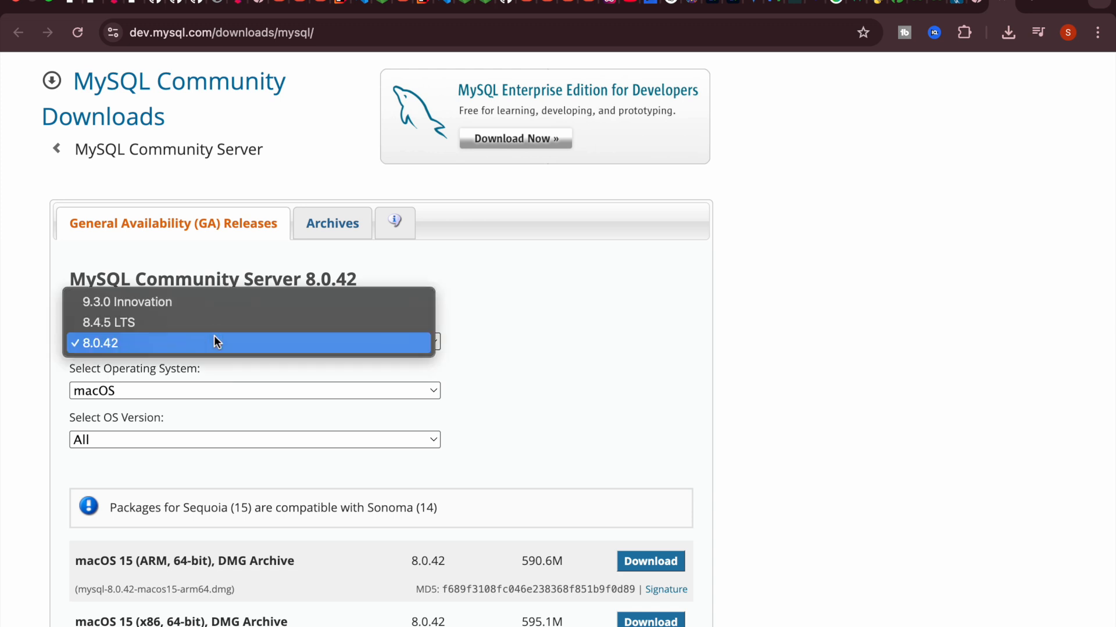
left_click(471, 348)
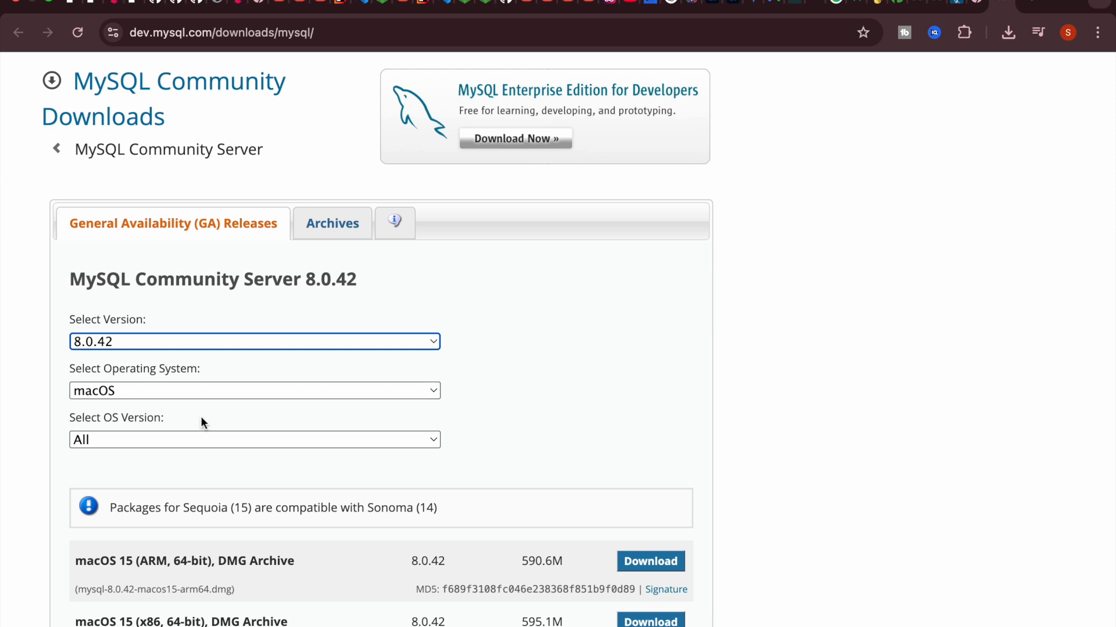
left_click(211, 392)
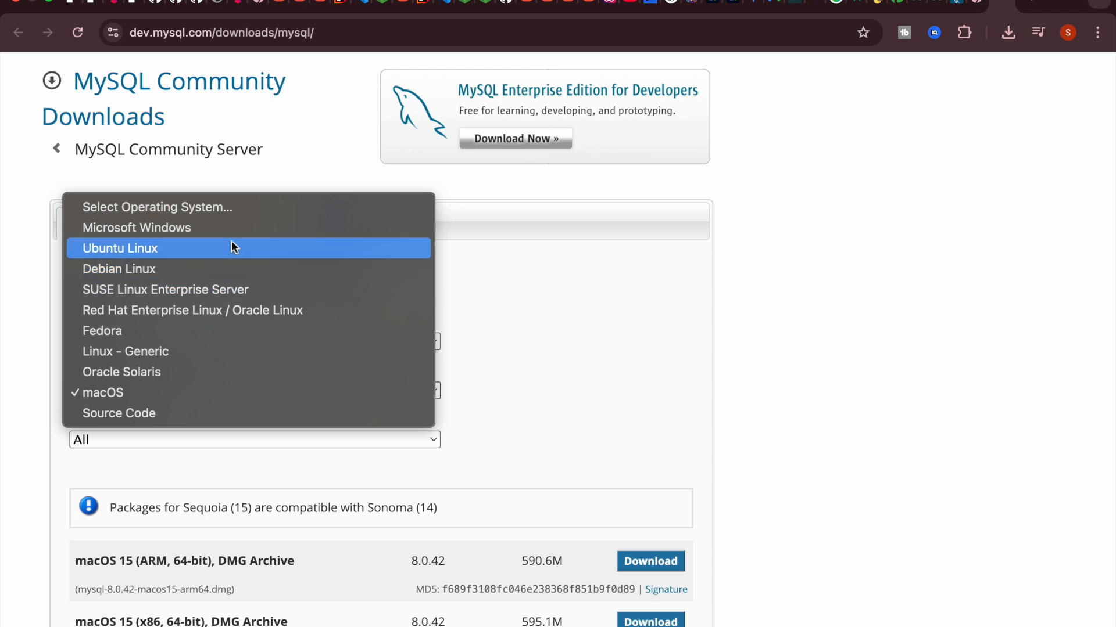
Step: Keep macOS as the operating system and choose macOS 15 (ARM, 64-bit) as the OS version
left_click(219, 392)
left_click(204, 440)
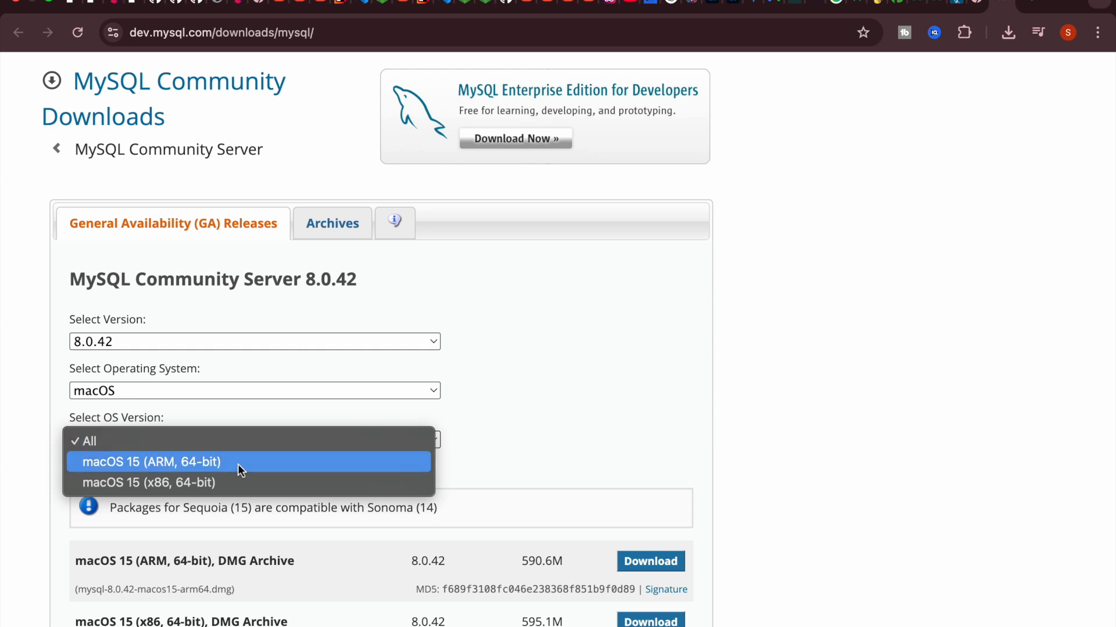
left_click(257, 462)
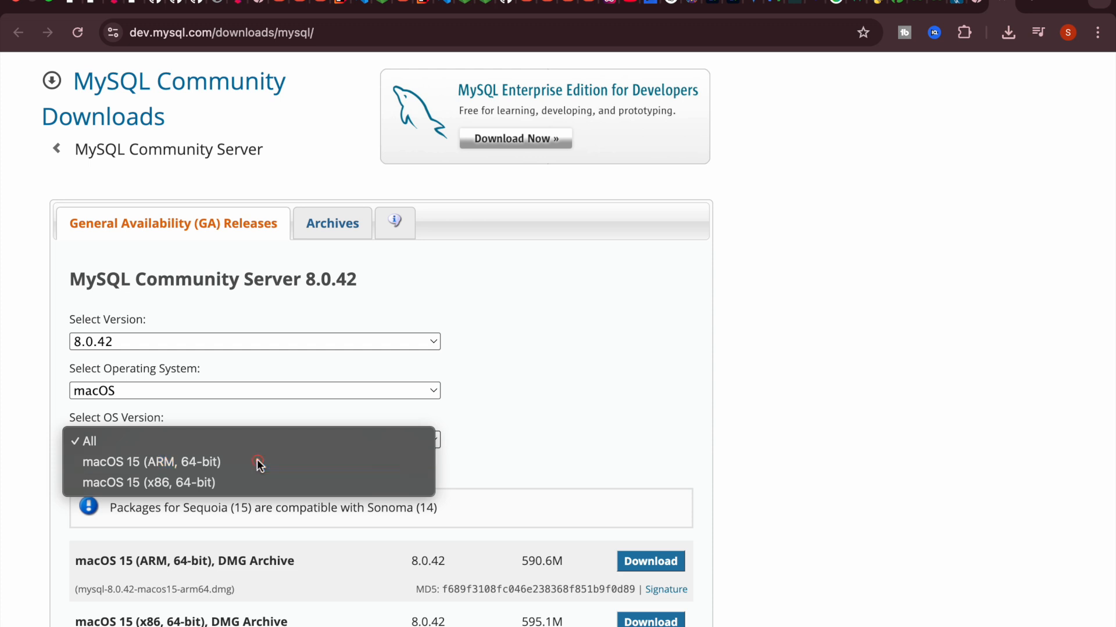
left_click(465, 435)
scroll(465, 434, "down", 5)
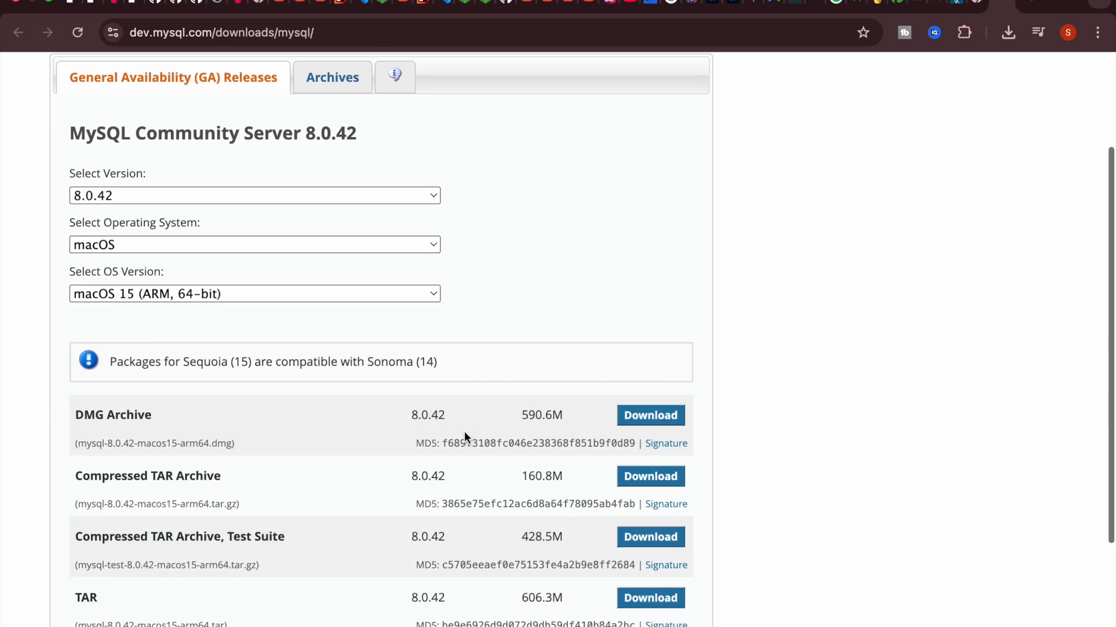
Step: Request the DMG Archive download, landing on the Oracle login or sign-up page
left_click(638, 408)
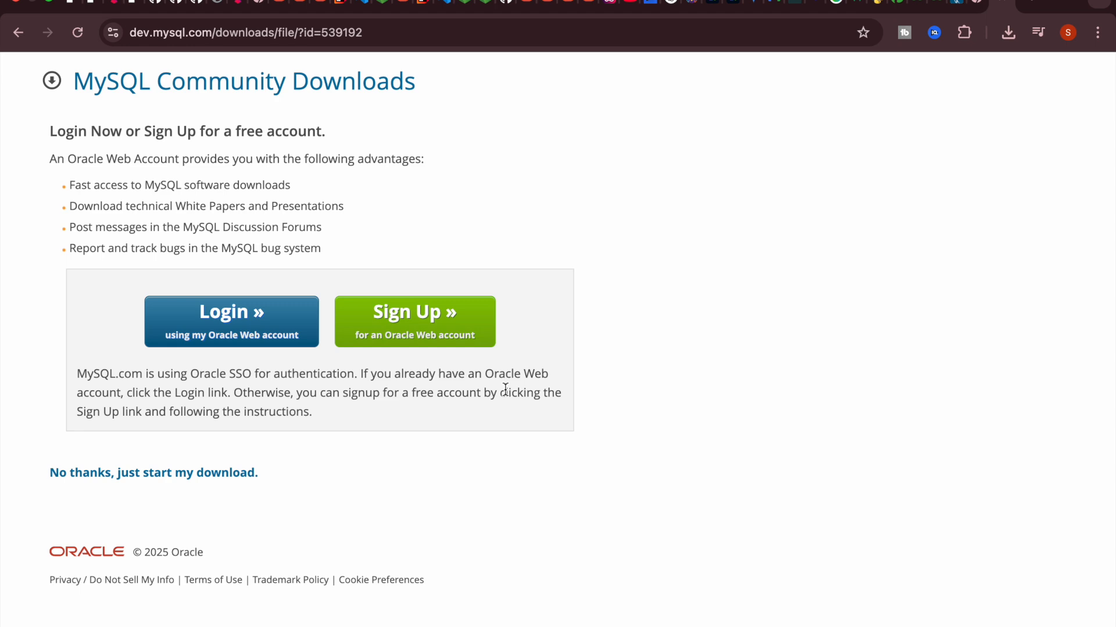
Step: Reveal mysql-9.3.0-macos15-arm64.dmg in the Finder Downloads folder, then return to the Writer guide
left_click(1008, 33)
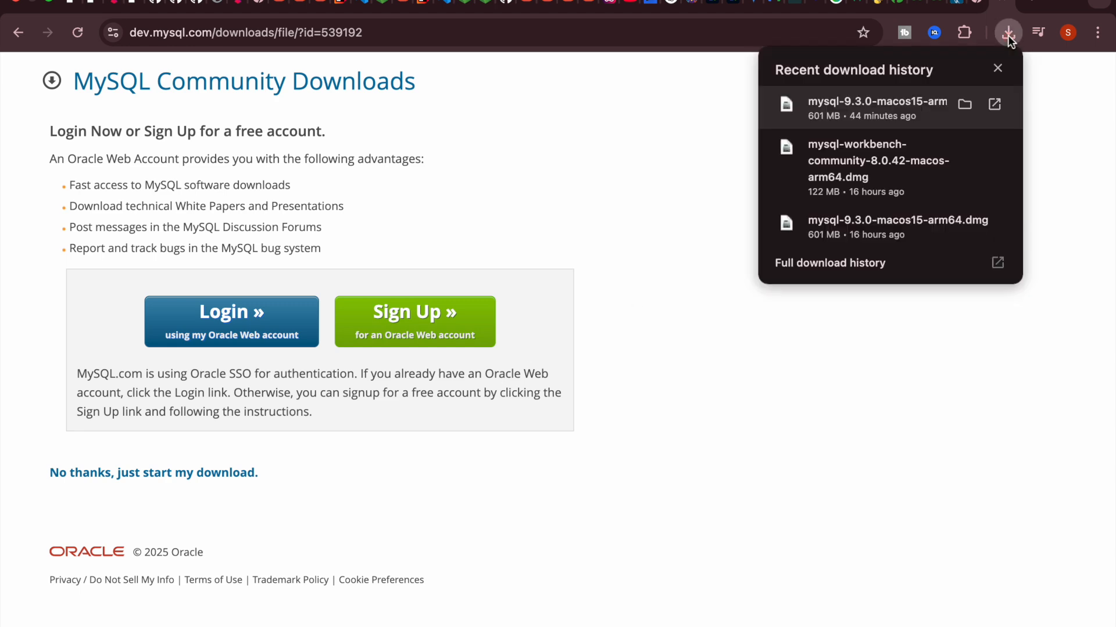
left_click(961, 103)
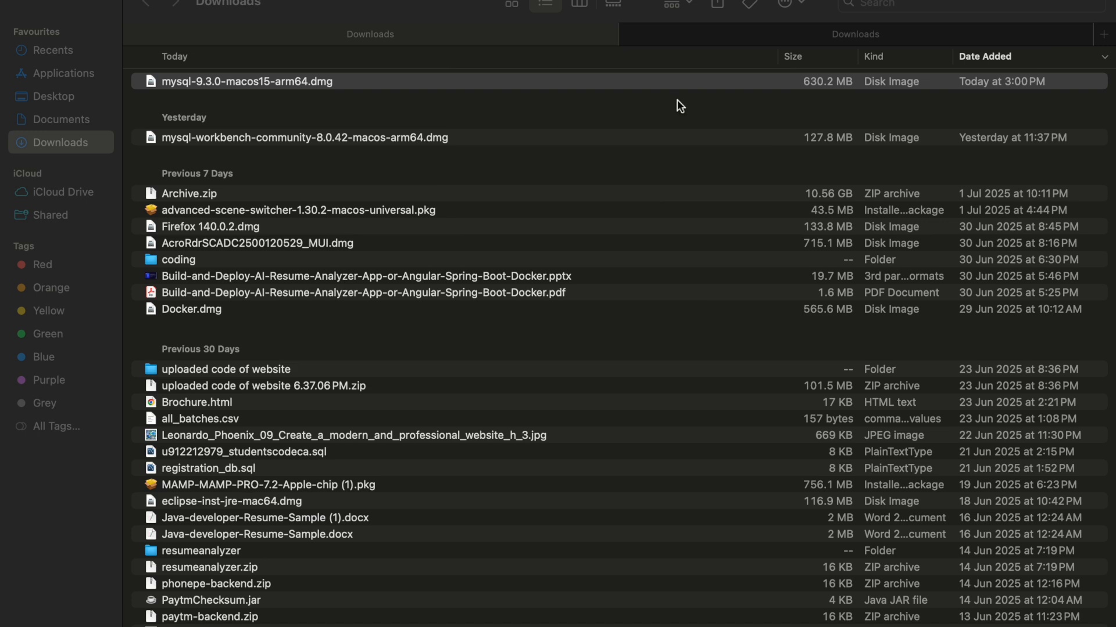
key("super+Tab")
key("super+Tab")
key("super+Tab")
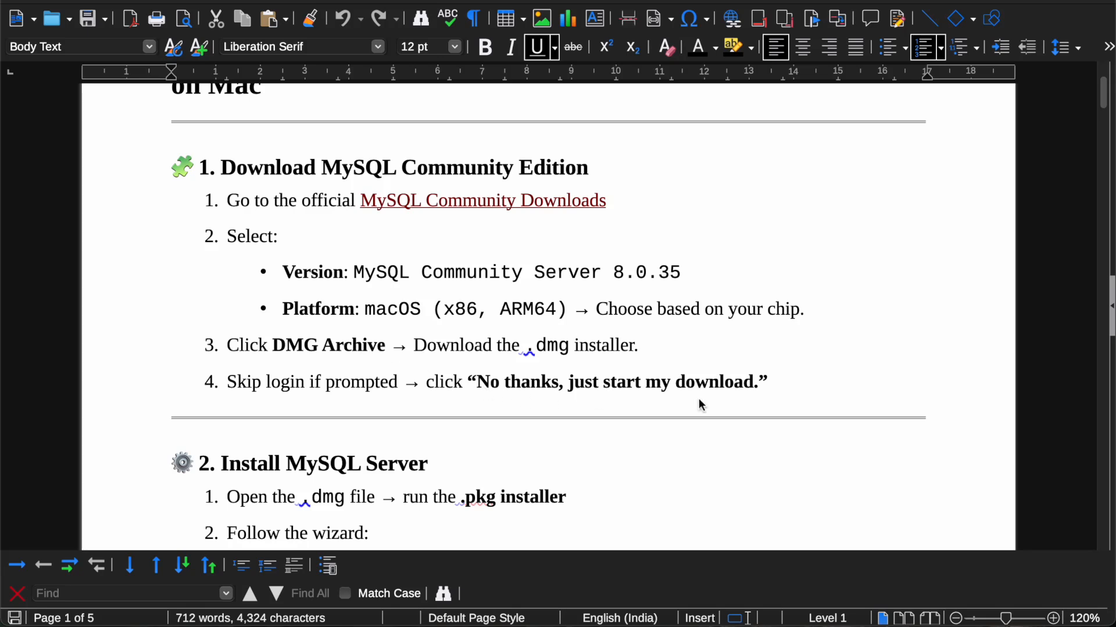
scroll(701, 405, "down", 5)
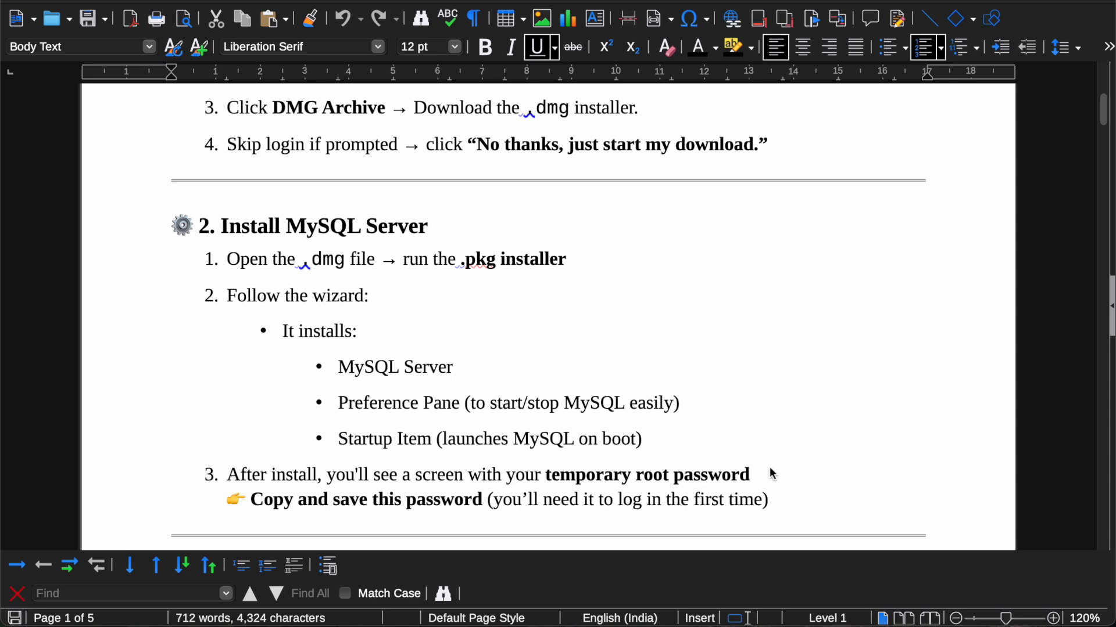
key("super+Tab")
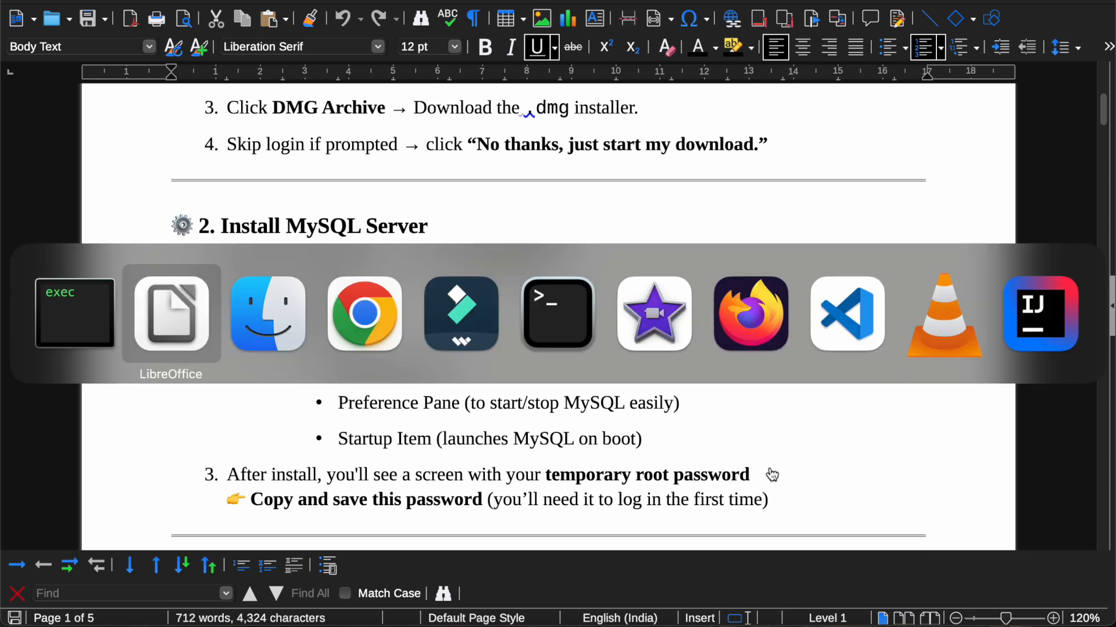
Step: Mount mysql-9.3.0-macos15-arm64.dmg and launch the mysql-9.3.0-macos15-arm64.pkg installer inside it
key("super+Tab")
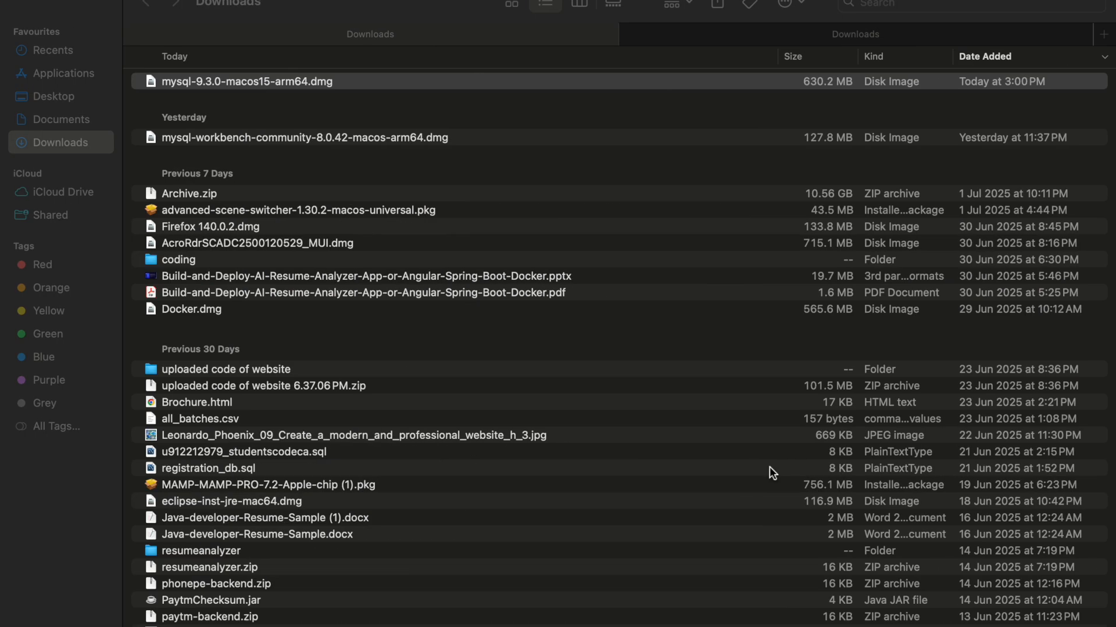
left_click(416, 82)
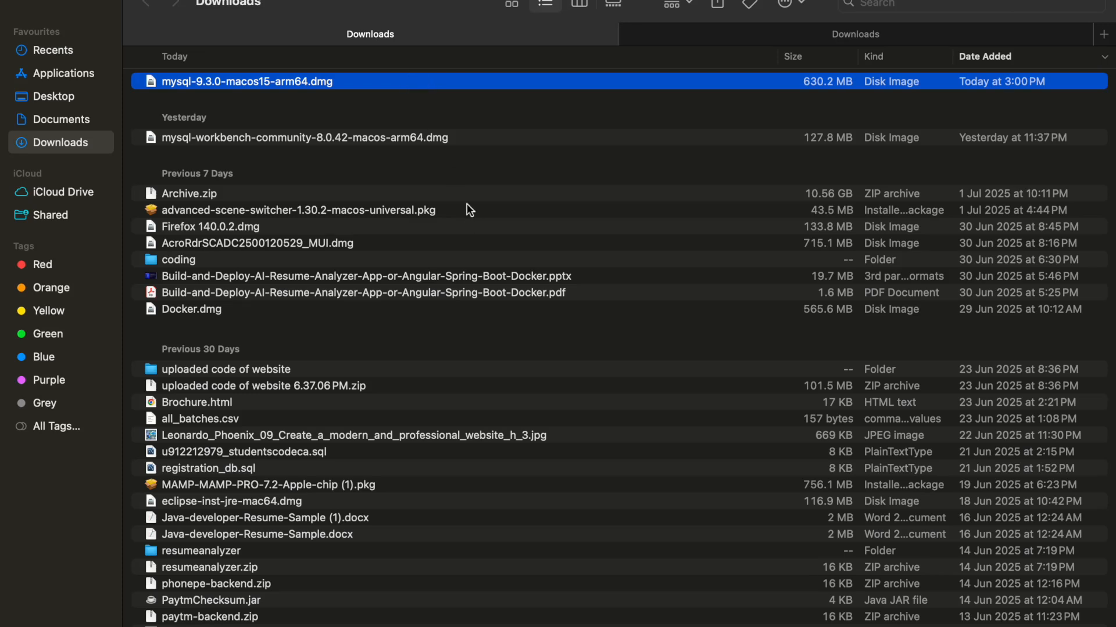
double_click(406, 82)
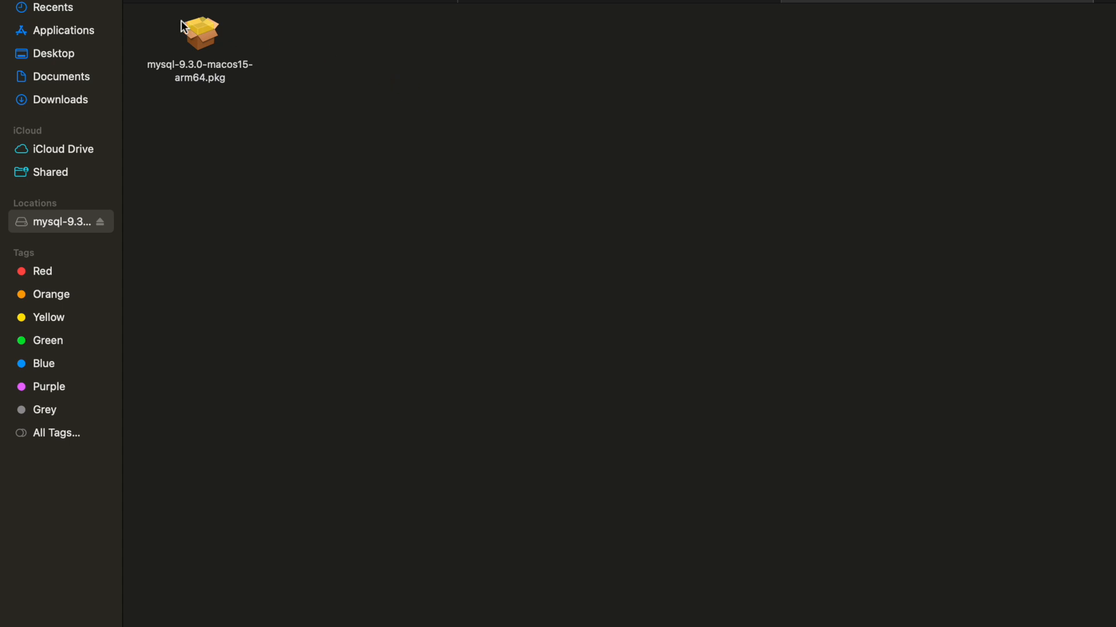
left_click(200, 34)
double_click(202, 34)
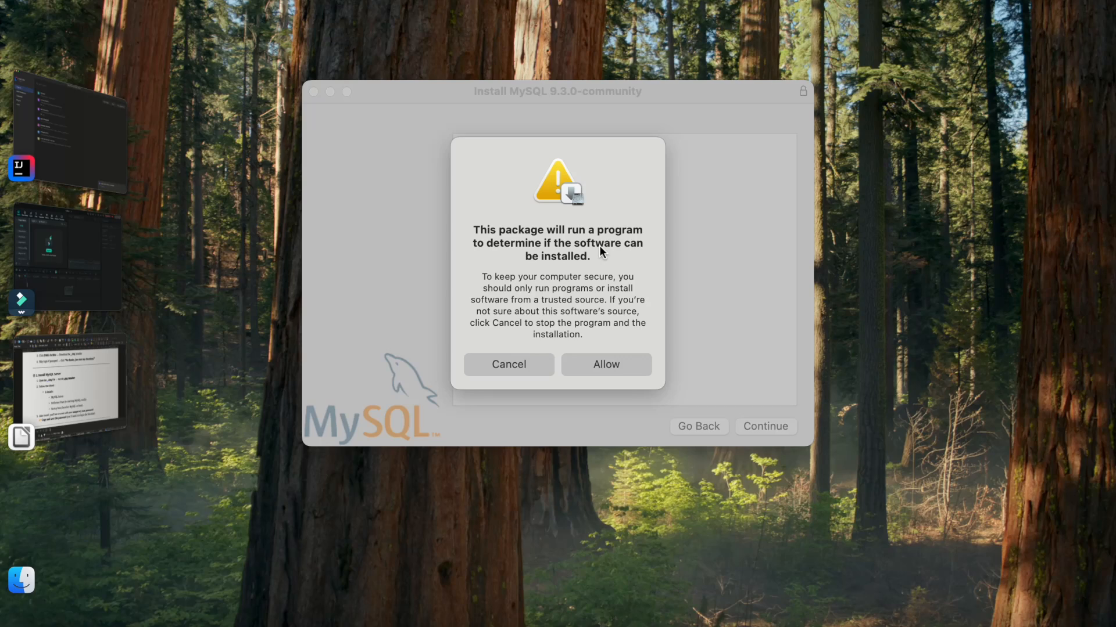
Step: Allow the installer's check, accept the licence, and keep 'Install for all users' as the destination
left_click(595, 360)
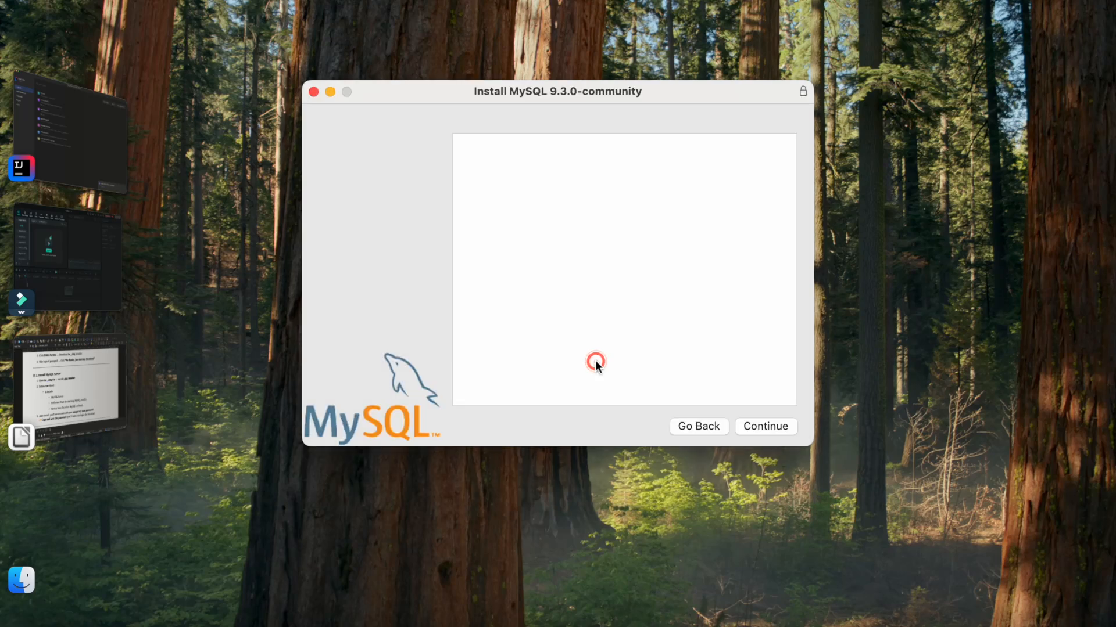
left_click(754, 427)
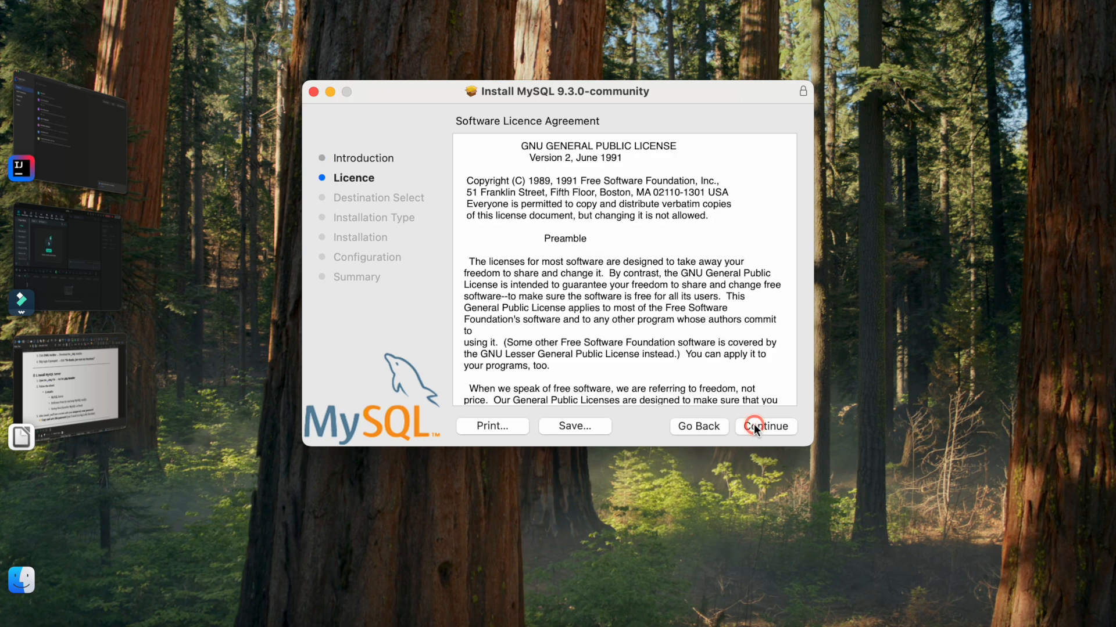
left_click(754, 427)
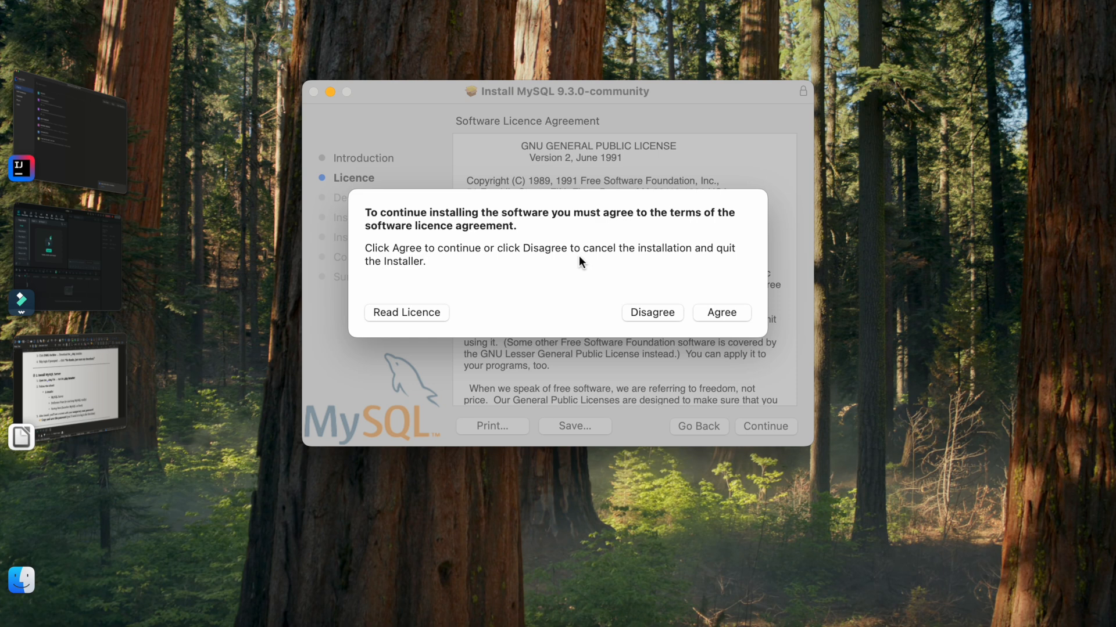
left_click(712, 309)
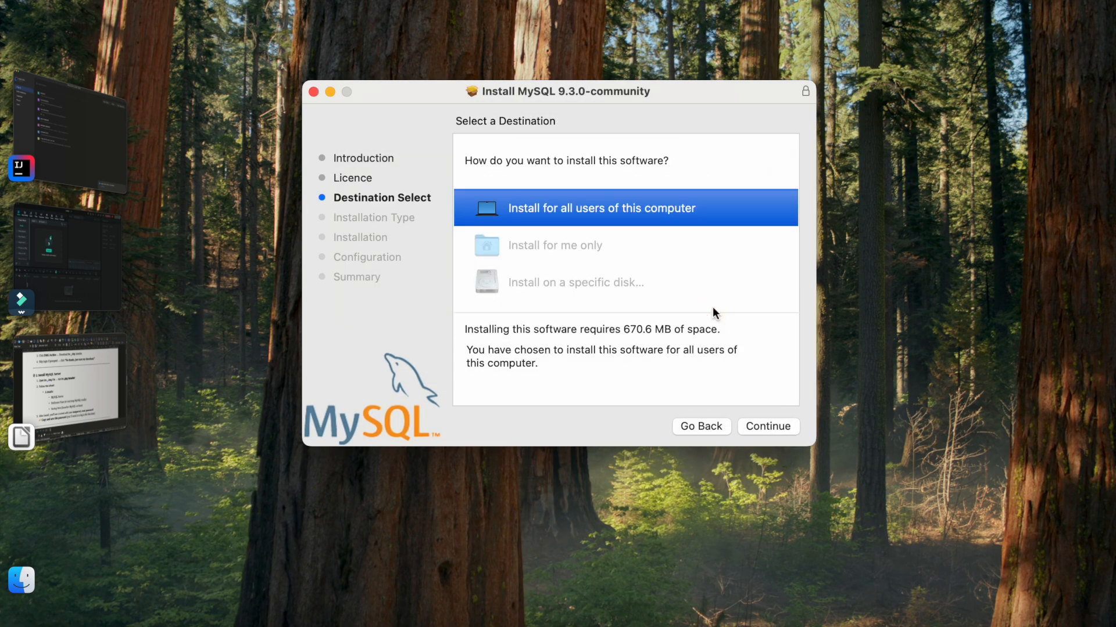
left_click(764, 427)
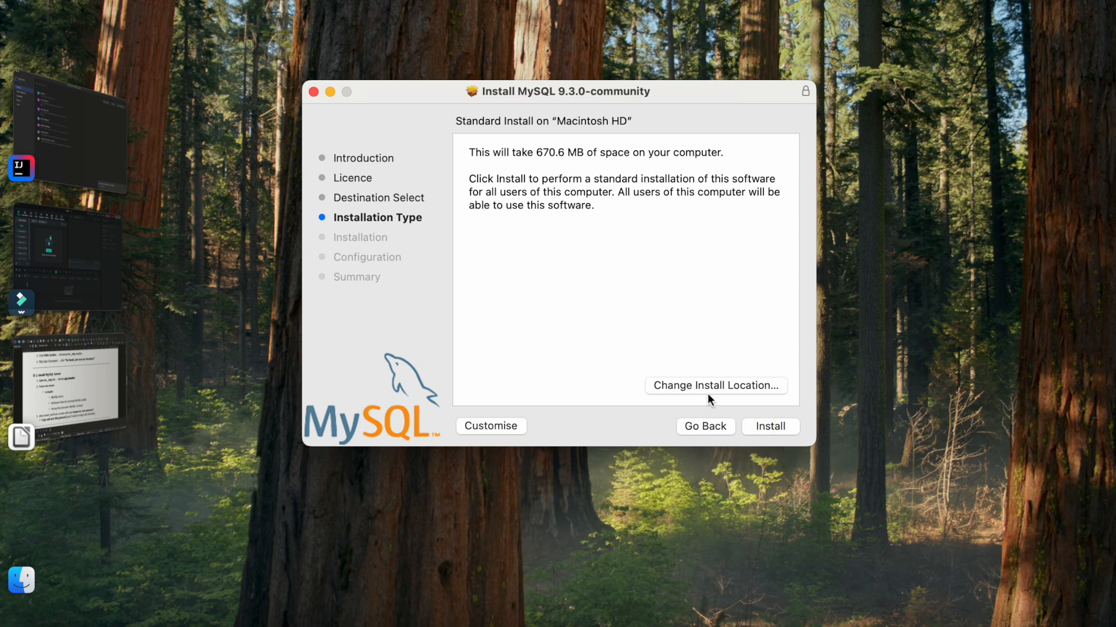
Step: Run the standard MySQL installation, authorizing it with the Mac administrator password
left_click(757, 425)
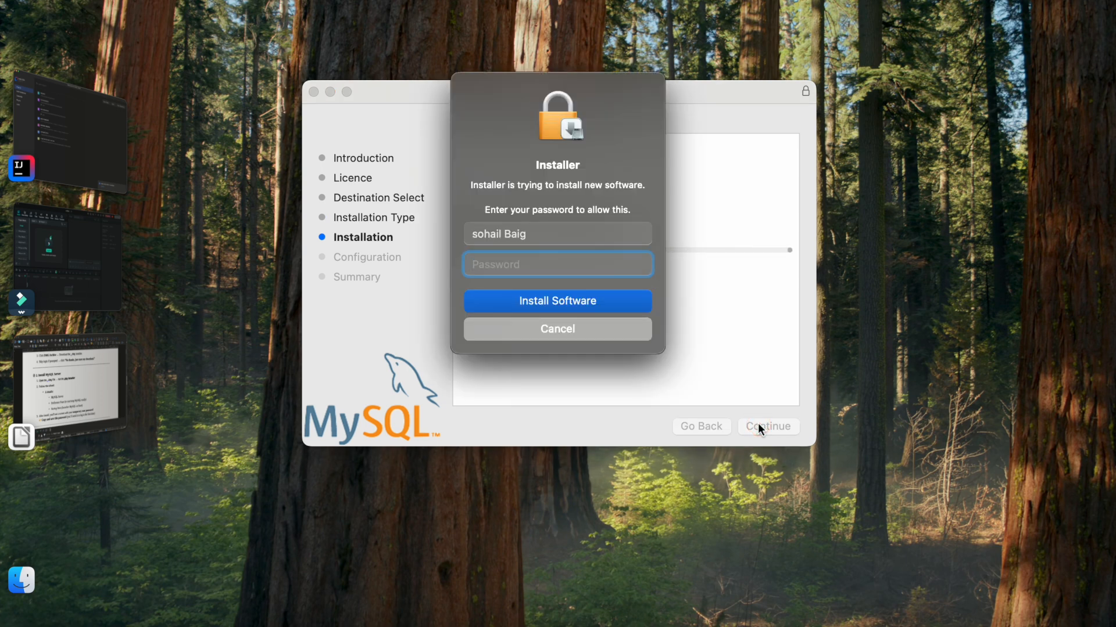
type("••••••••")
key("Return")
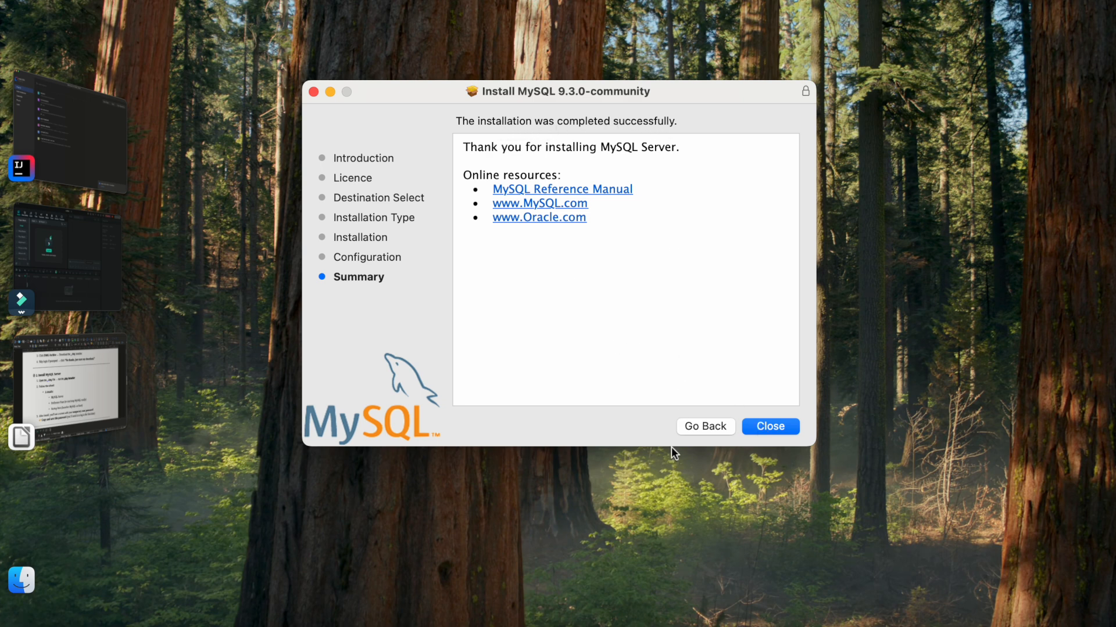
Step: Close the finished installer, move its package to the Bin, and return to the Writer guide
left_click(769, 427)
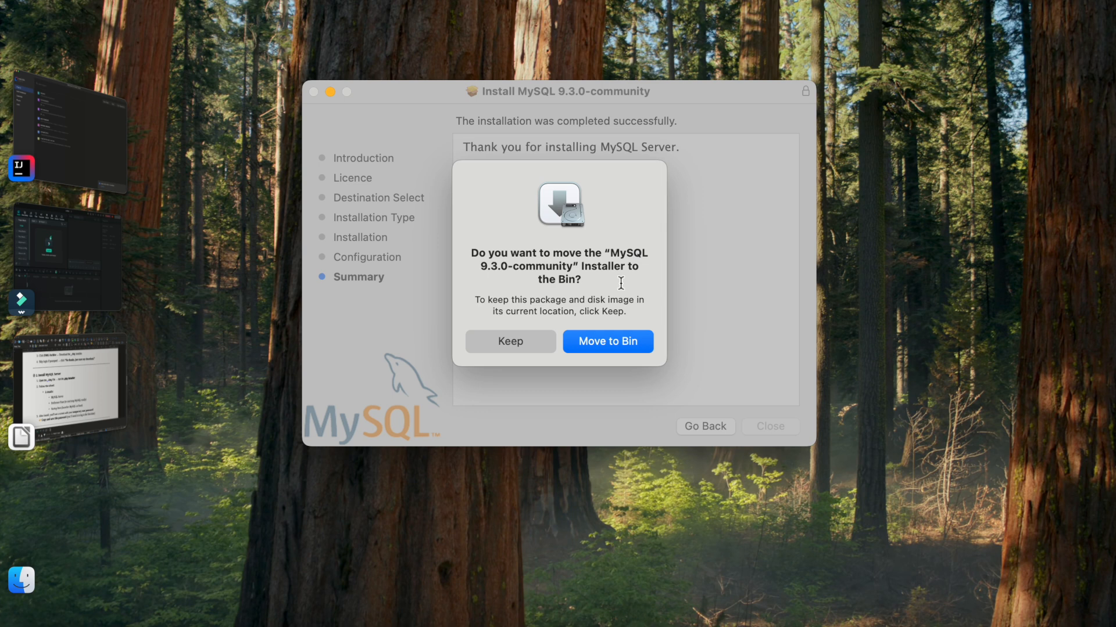
left_click(612, 342)
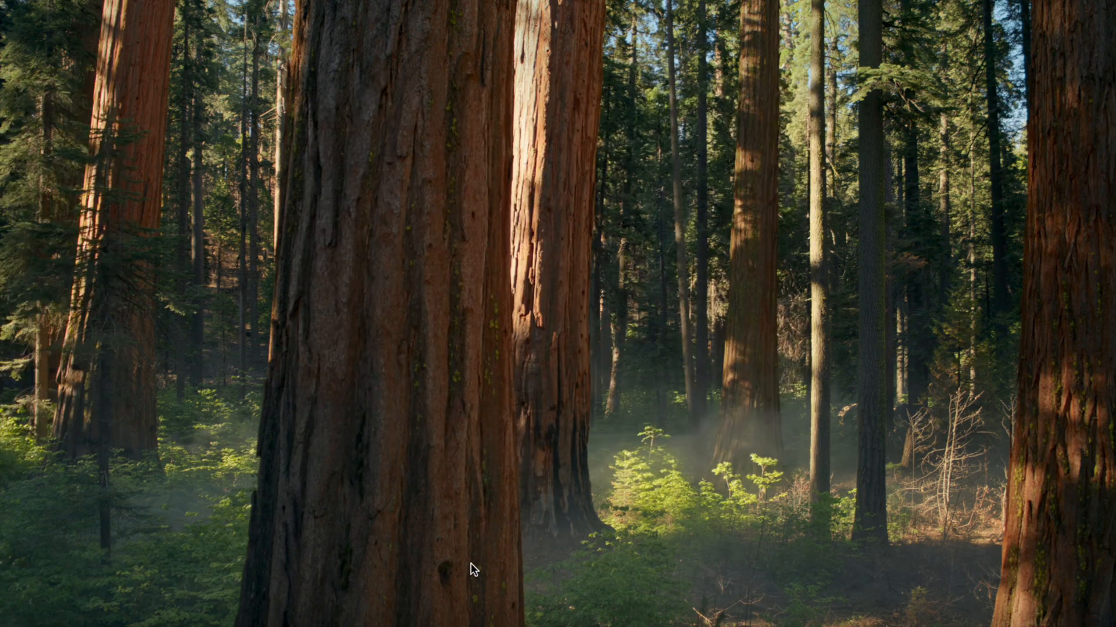
left_click(524, 625)
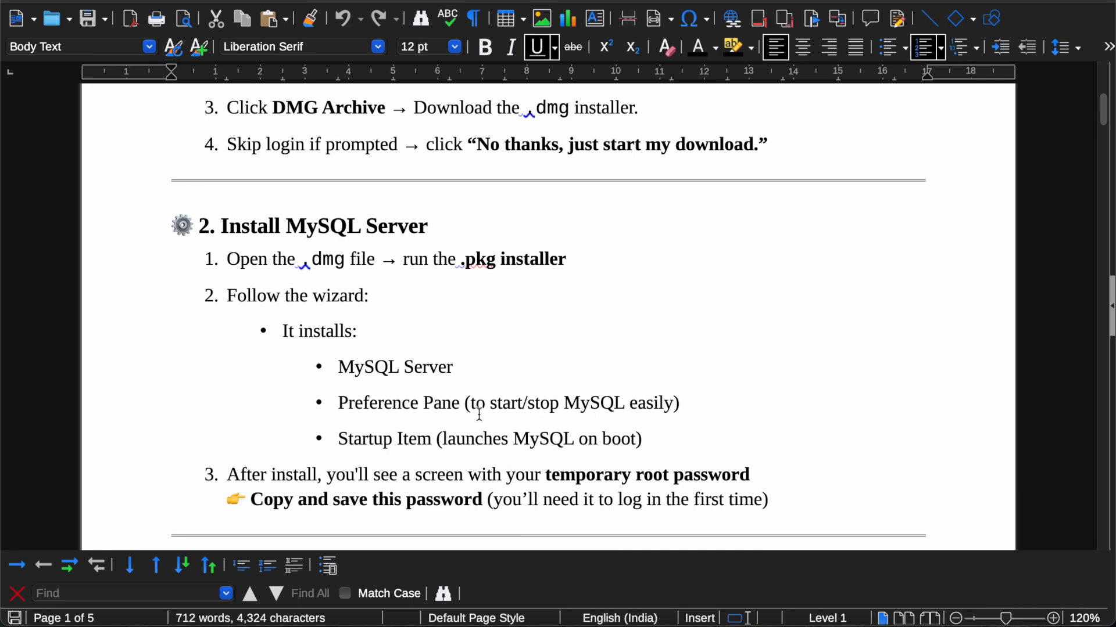
Step: Scroll the guide to section 3, 'Enable MySQL from System Settings'
scroll(479, 414, "down", 8)
scroll(480, 414, "up", 3)
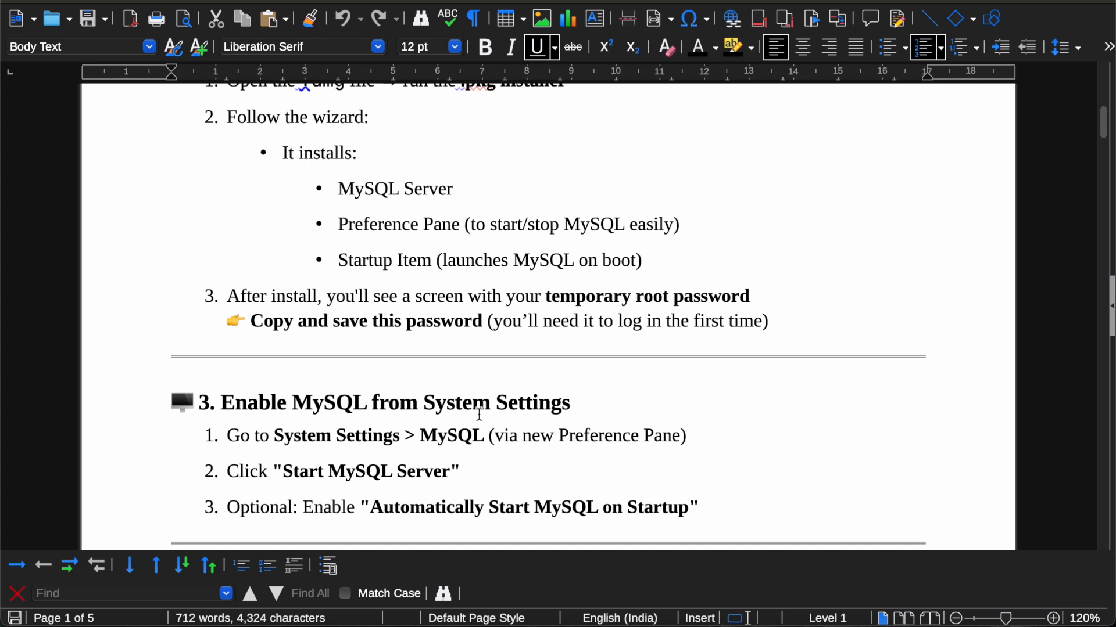
scroll(480, 414, "down", 5)
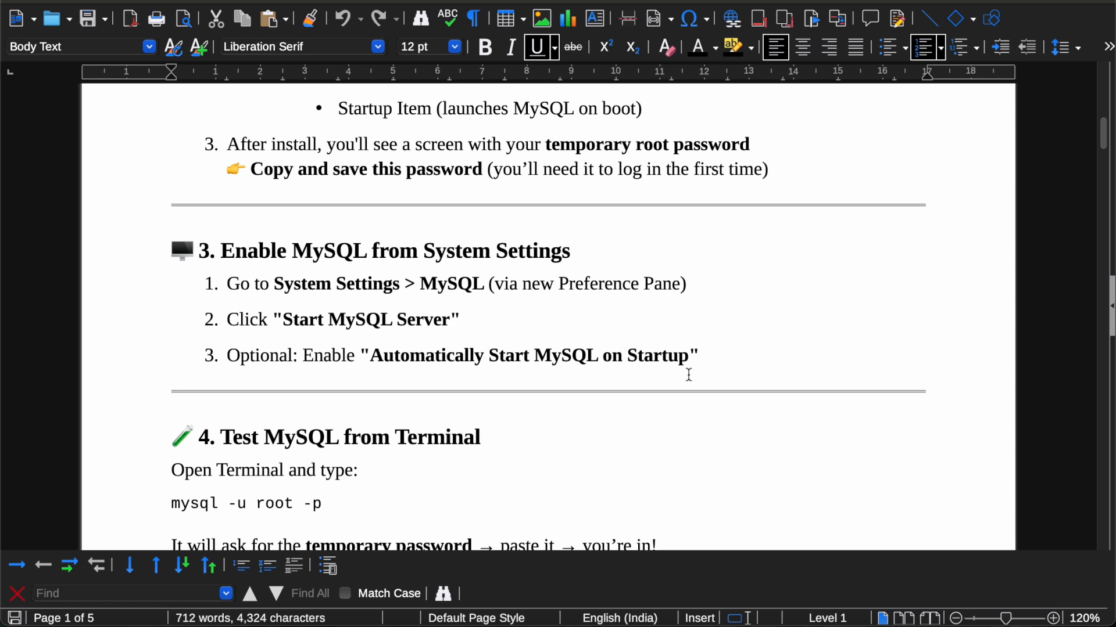
Step: Launch System Settings through Spotlight search 'sys' and open its MySQL pane
key("super+space")
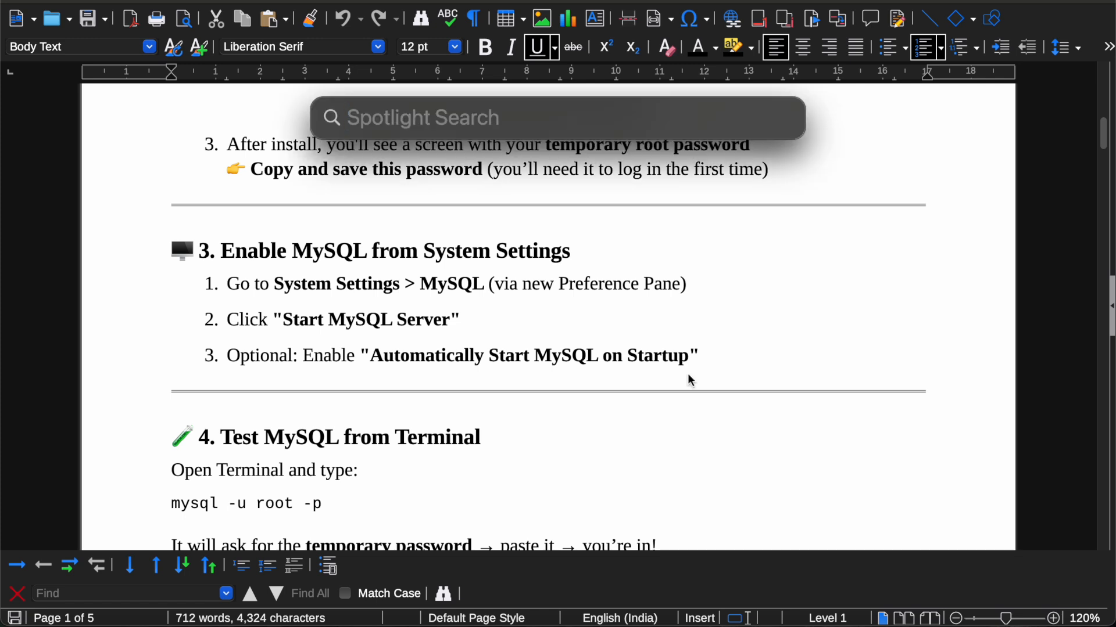
type("system Settings")
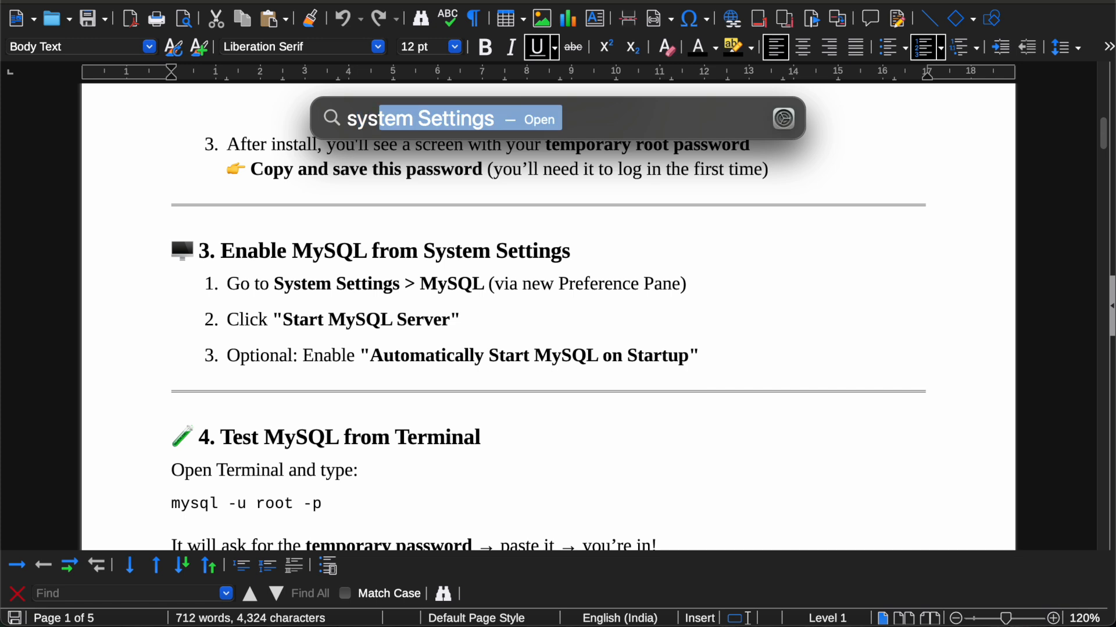
key("Right")
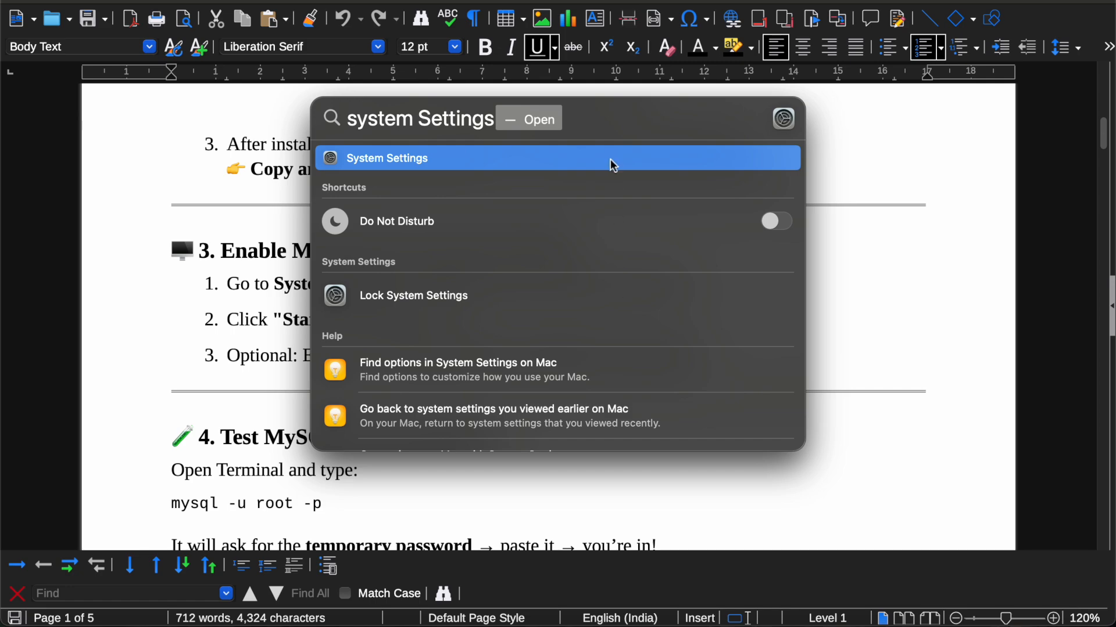
left_click(610, 163)
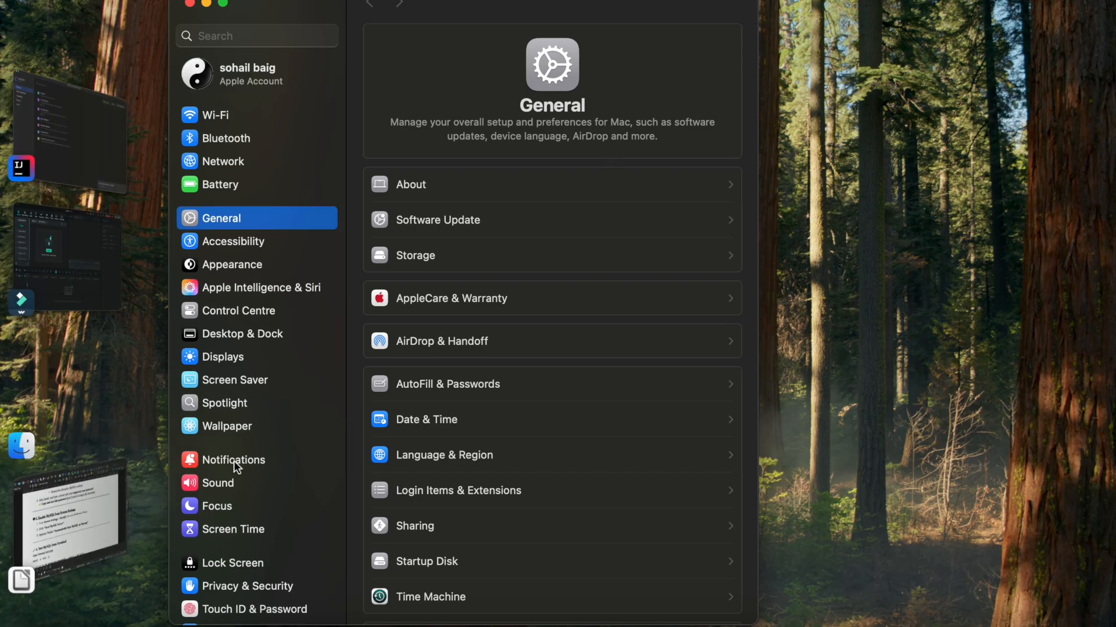
scroll(233, 461, "down", 5)
left_click(240, 606)
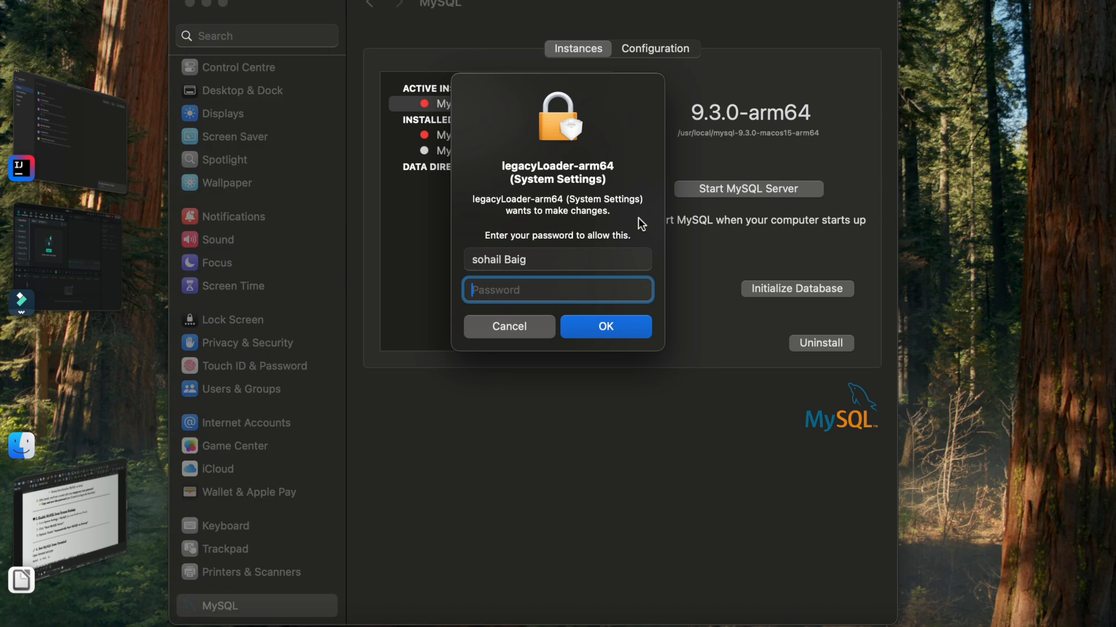
Step: Enter the administrator password twice to authorise starting the MySQL 9.3.0 server in System Settings
type("•••••••••")
key("Return")
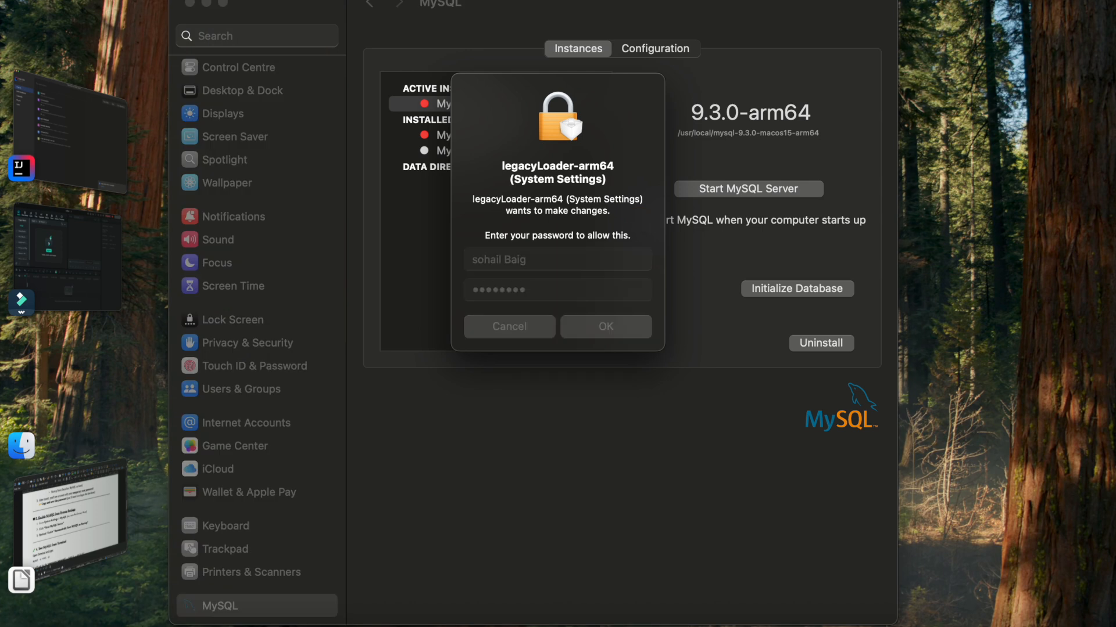
left_click(701, 190)
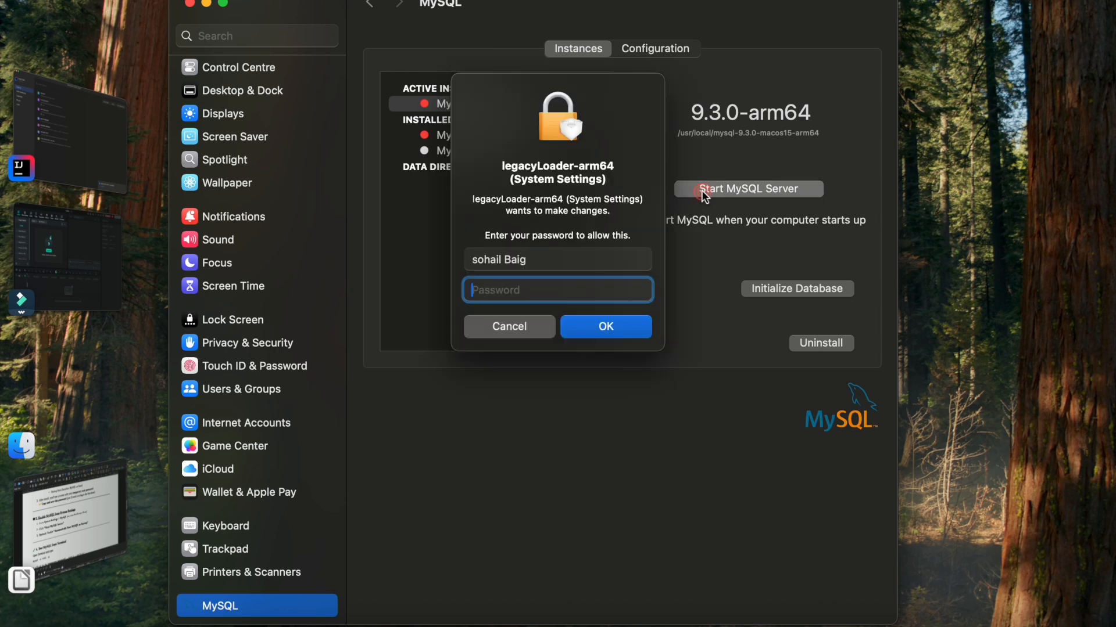
left_click(560, 281)
type("••••••••••")
key("Return")
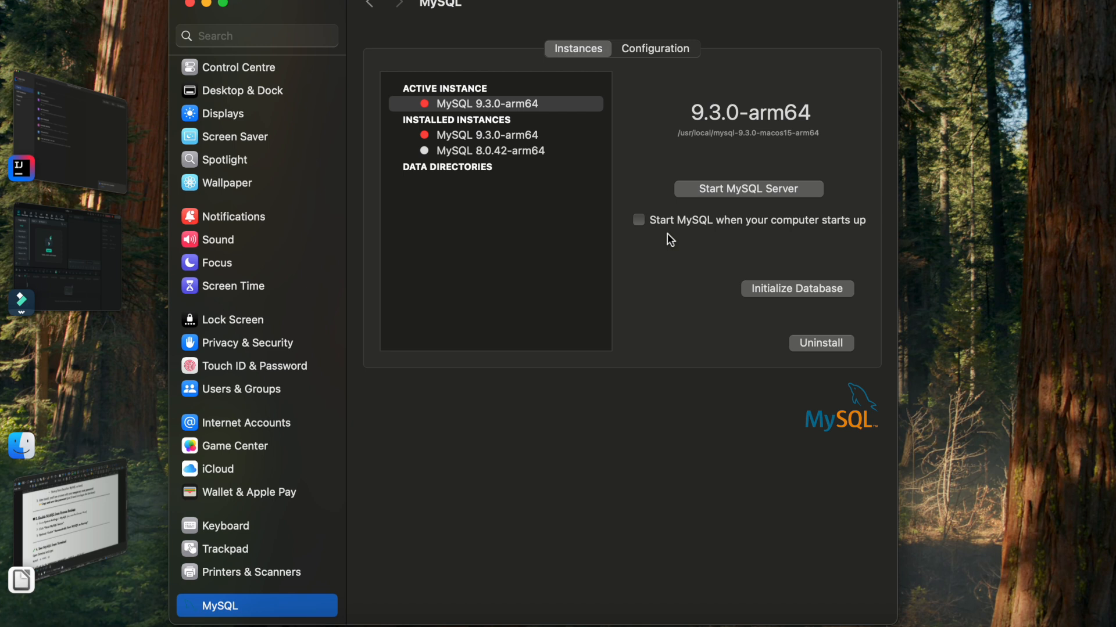
key("super+Tab")
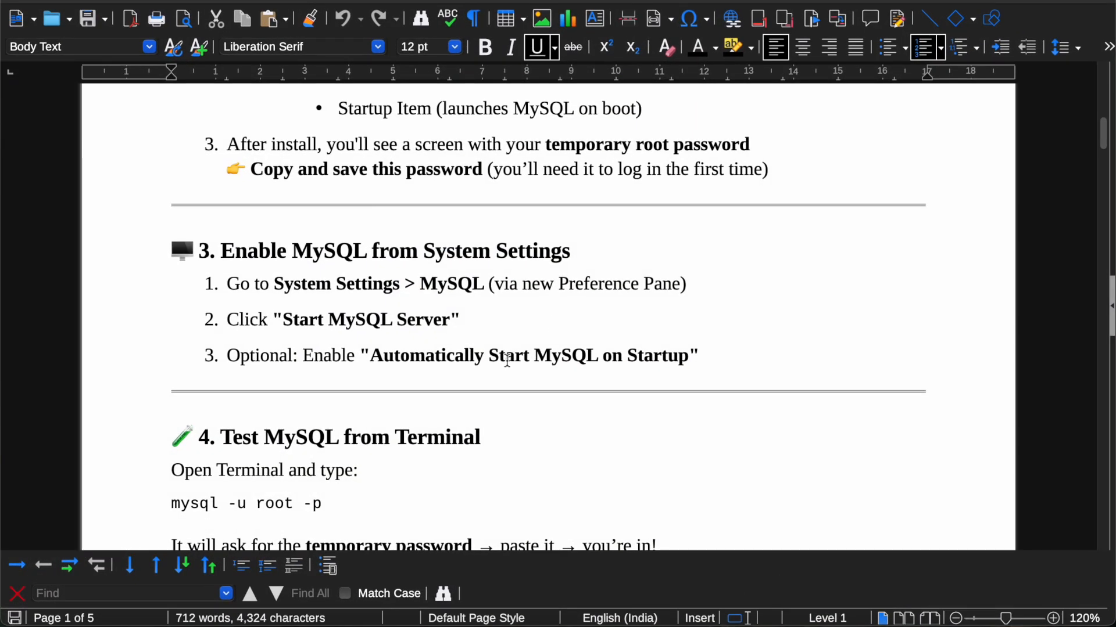
Step: Copy the 'ps aux | grep mysqld' command from Step 1 on page 4 and go to Terminal
scroll(507, 360, "down", 20)
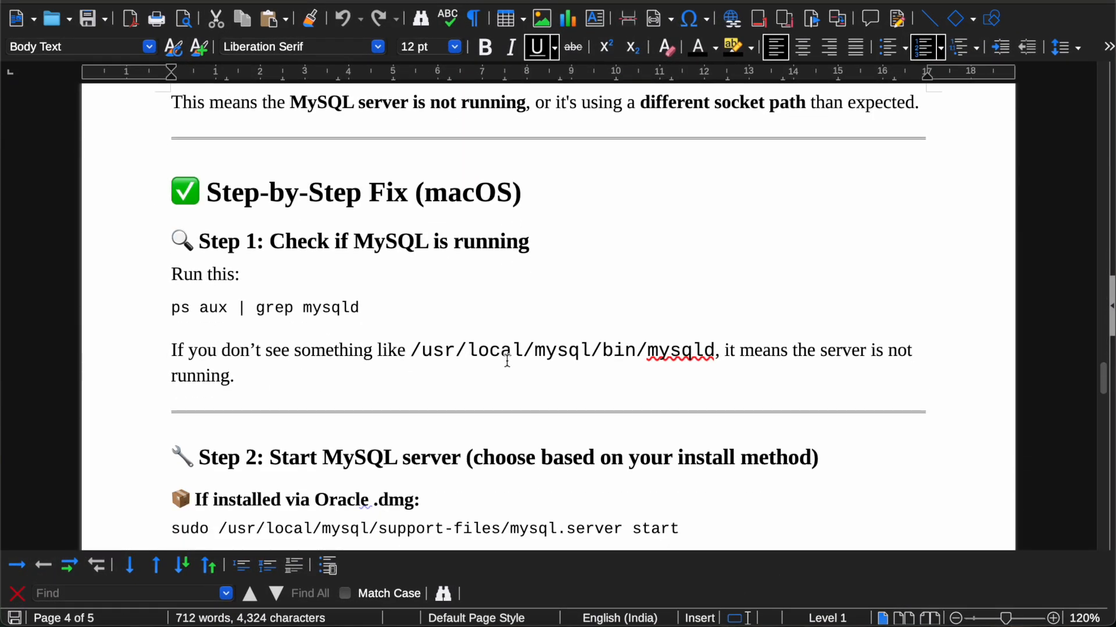
scroll(507, 360, "down", 2)
left_click_drag(169, 269, 366, 264)
key("super+c")
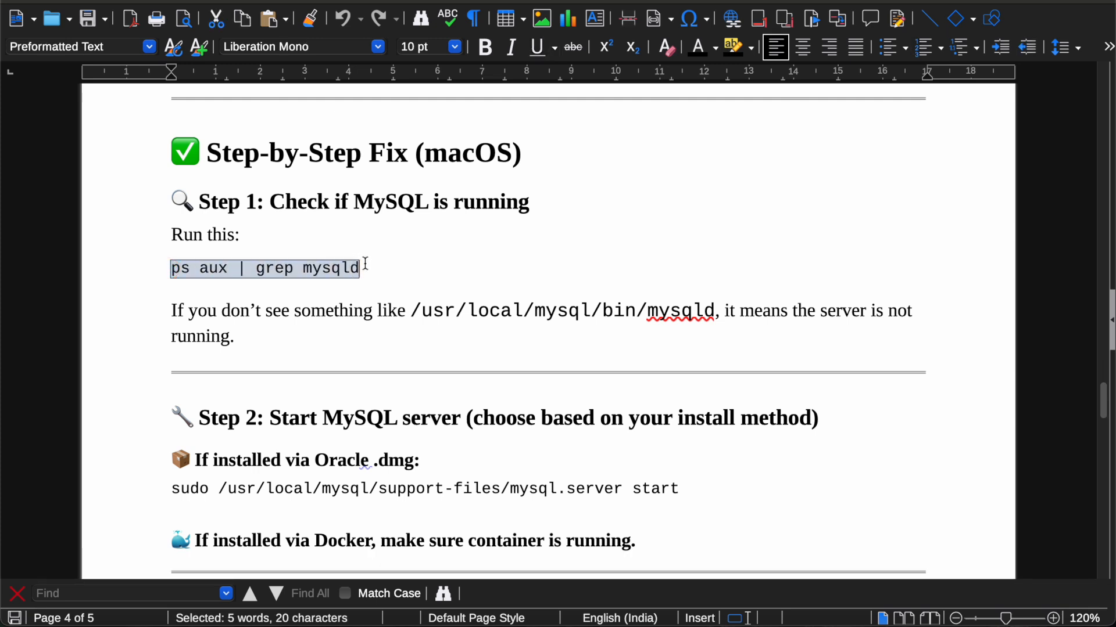
key("super+Tab")
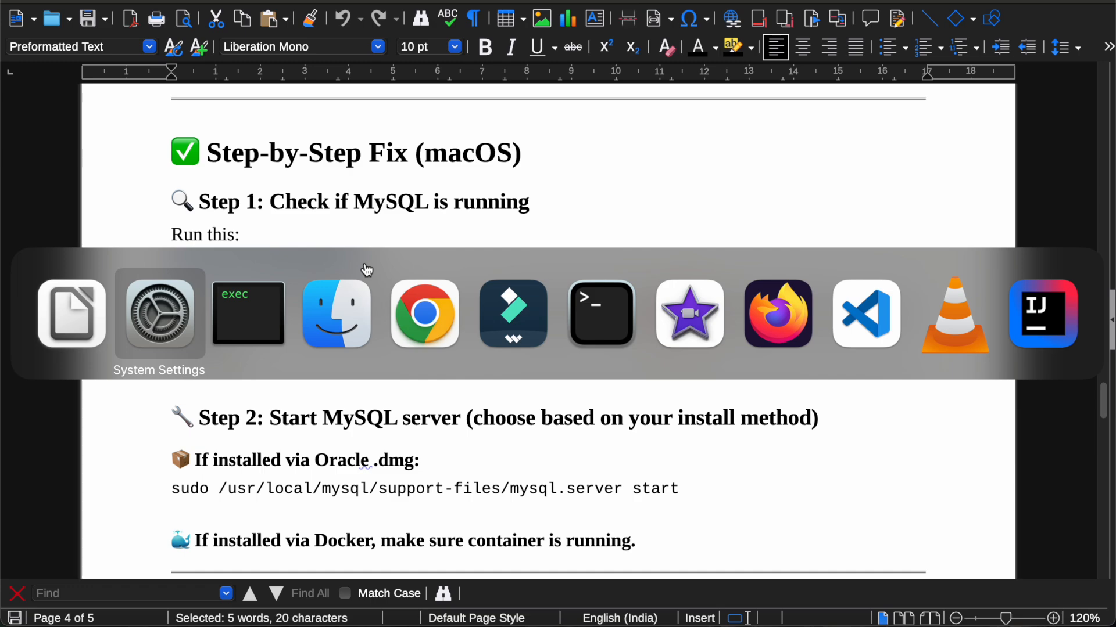
left_click(587, 311)
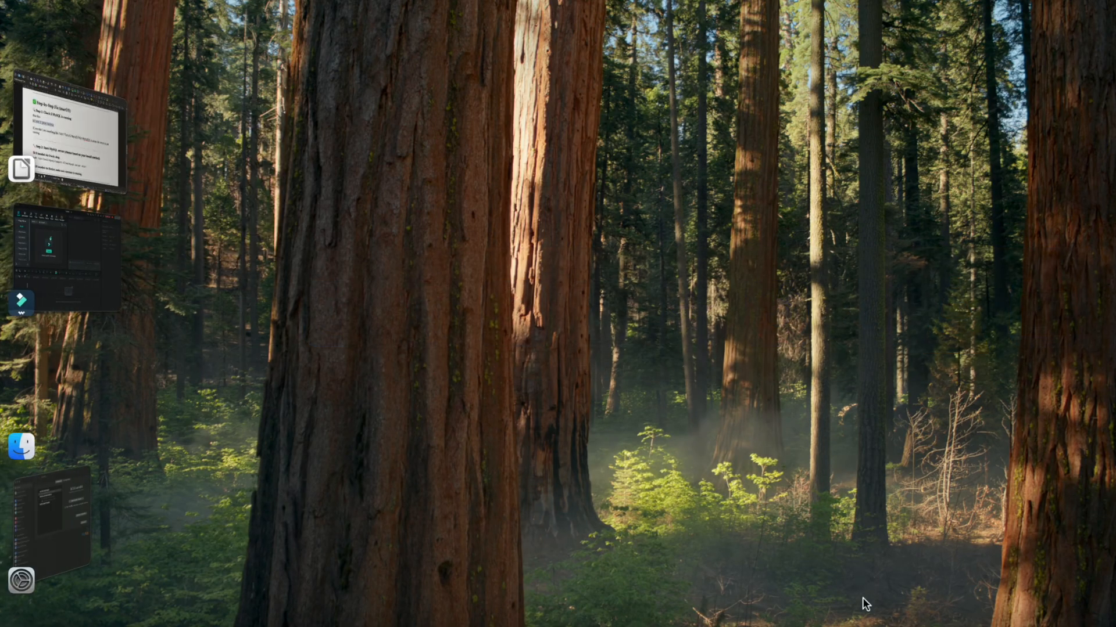
Step: Run 'ps aux | grep mysqld' in a new Terminal window; only the grep process is listed
left_click(904, 625)
left_click(607, 293)
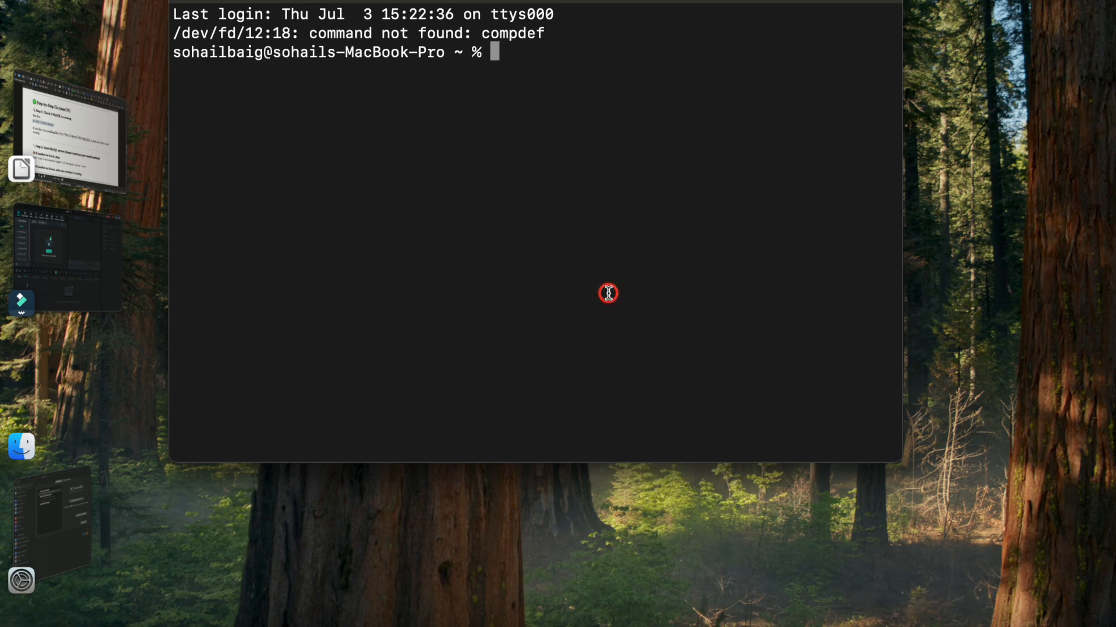
key("super+v")
key("Return")
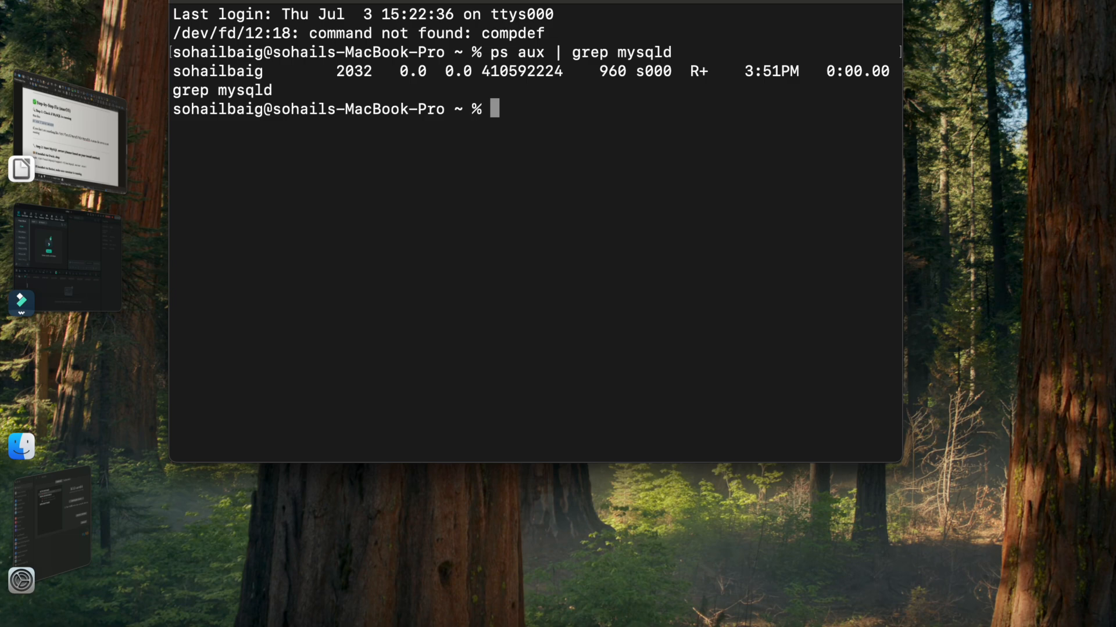
key("super+Tab")
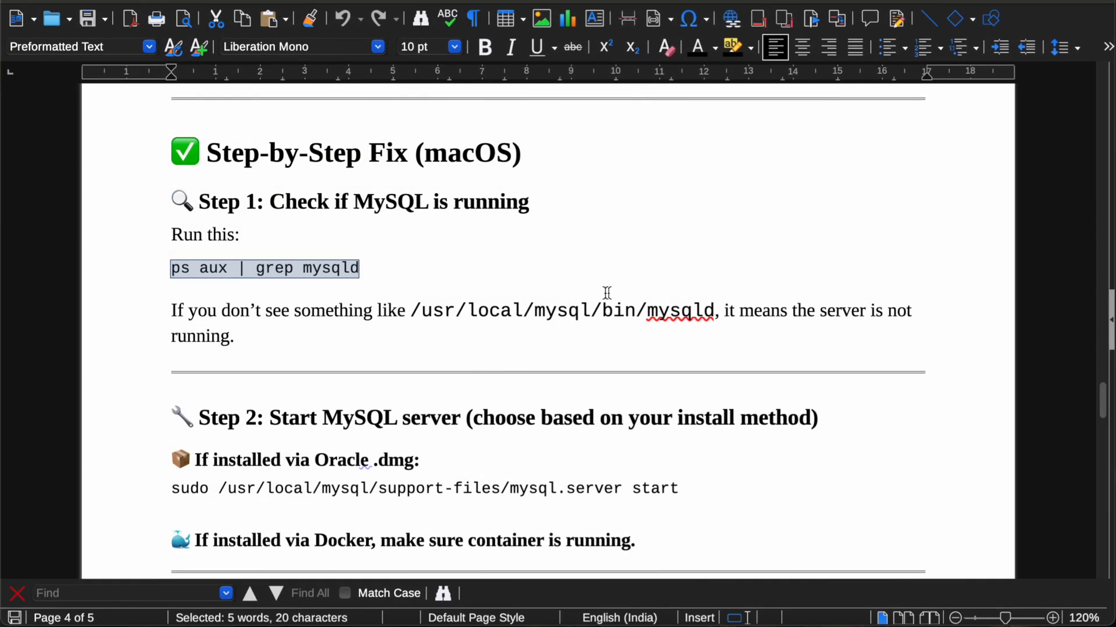
Step: Copy the 'sudo /usr/local/mysql/support-files/mysql.server start' line from Step 2 and go to Terminal
scroll(474, 327, "down", 4)
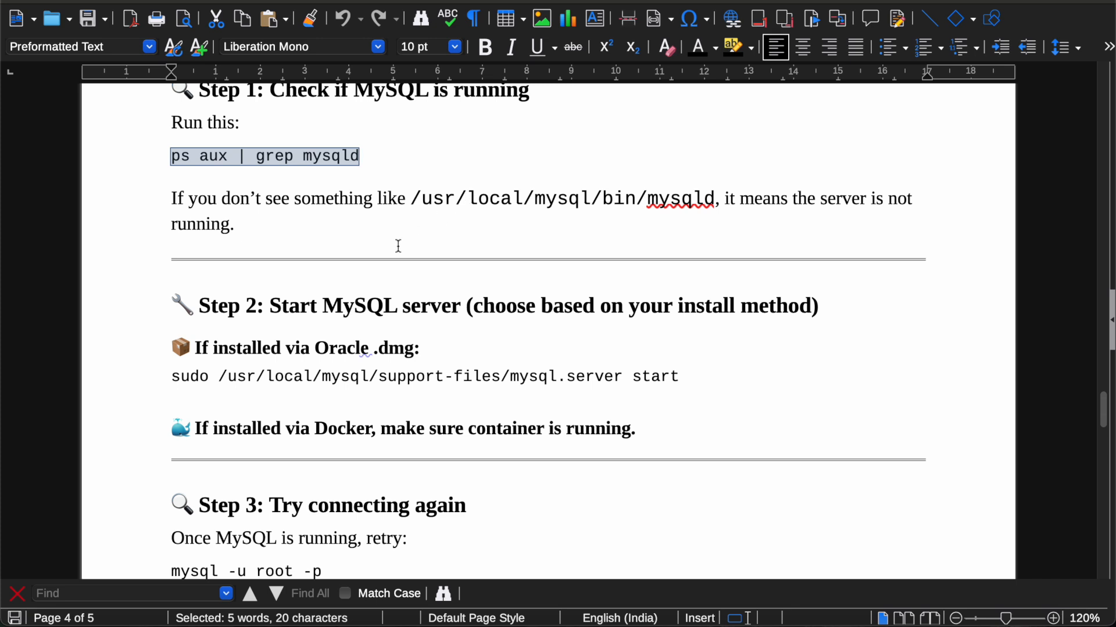
left_click(170, 377)
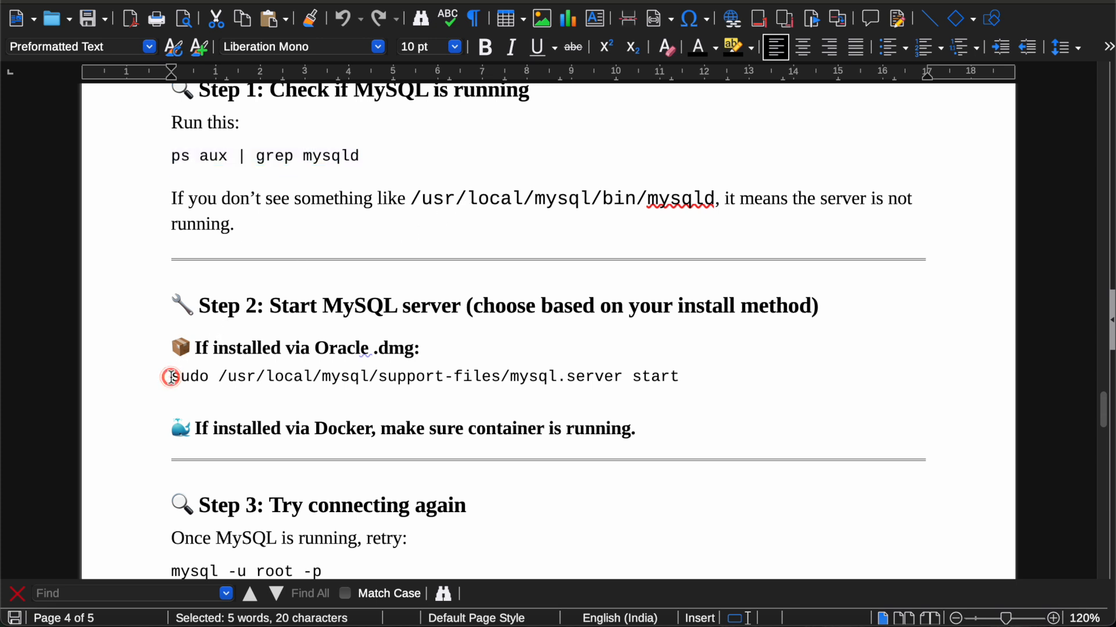
left_click_drag(171, 376, 685, 370)
key("super+c")
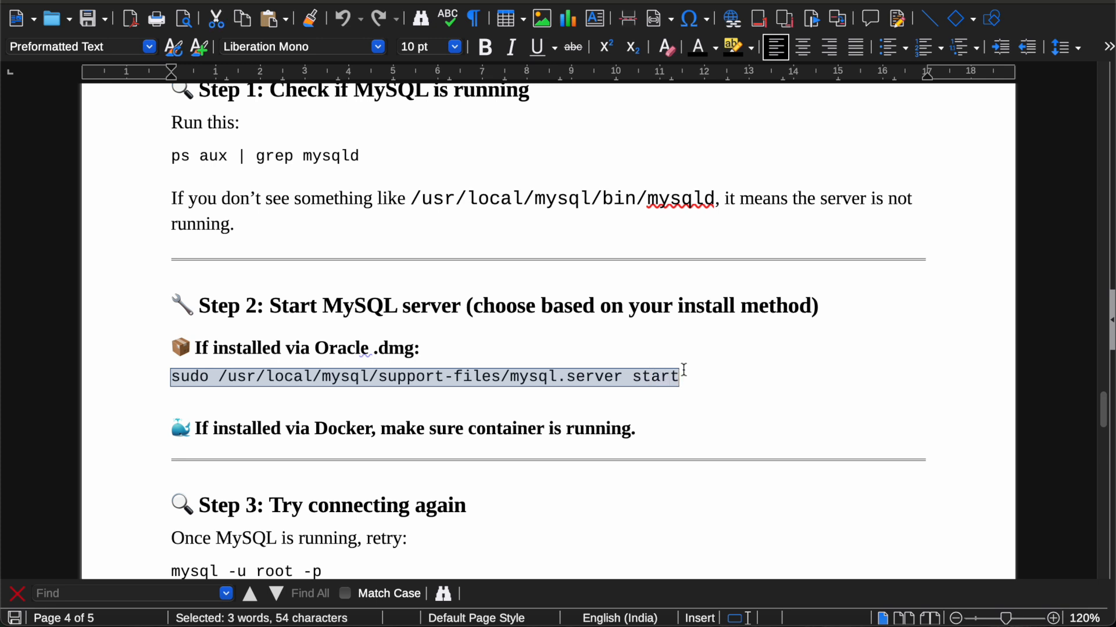
key("super+Tab")
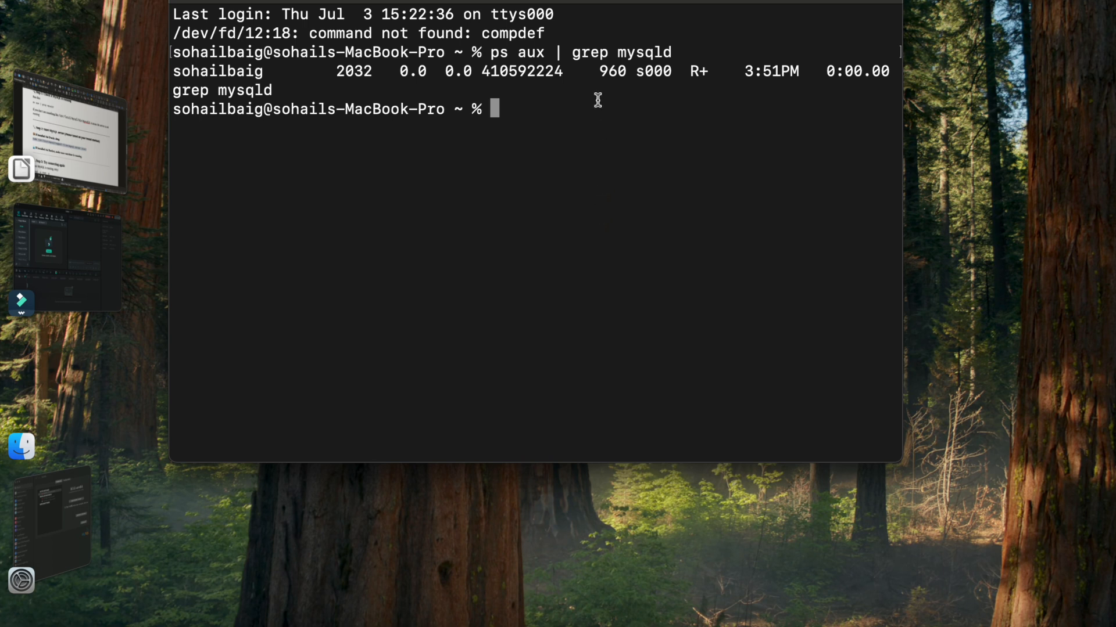
Step: Run the mysql.server start command with the admin password until it reports 'Starting MySQL SUCCESS!'
key("super+v")
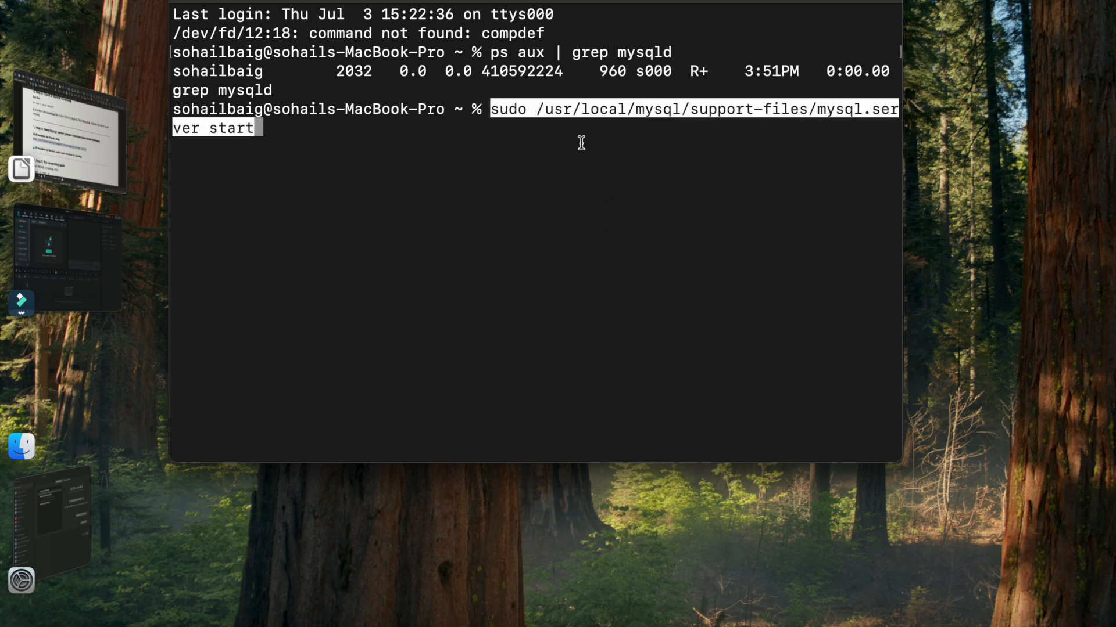
key("Return")
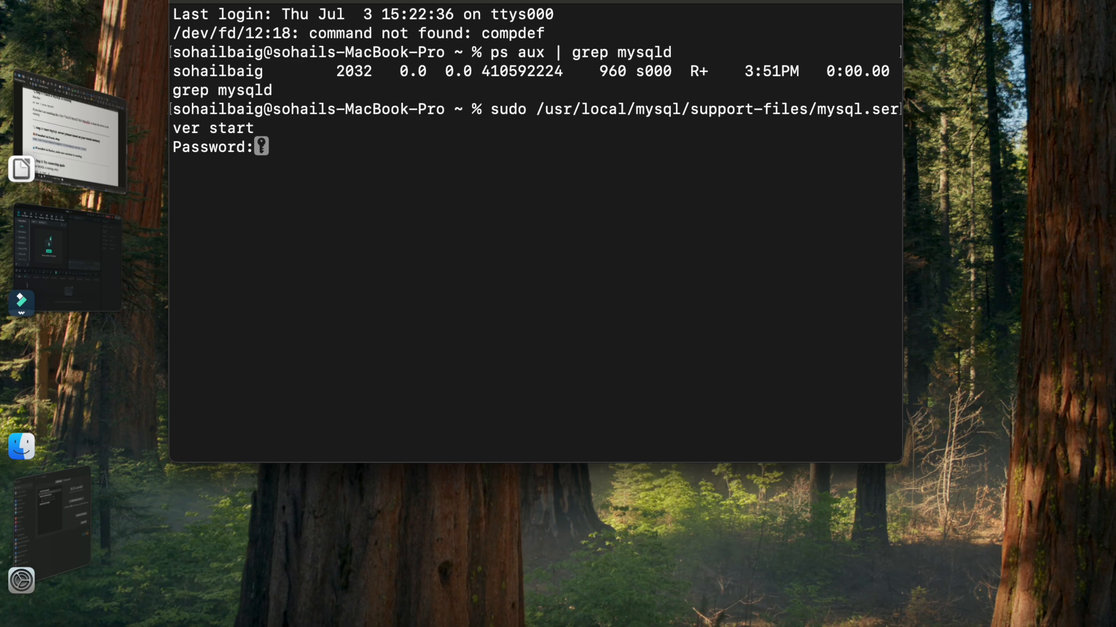
key("Return")
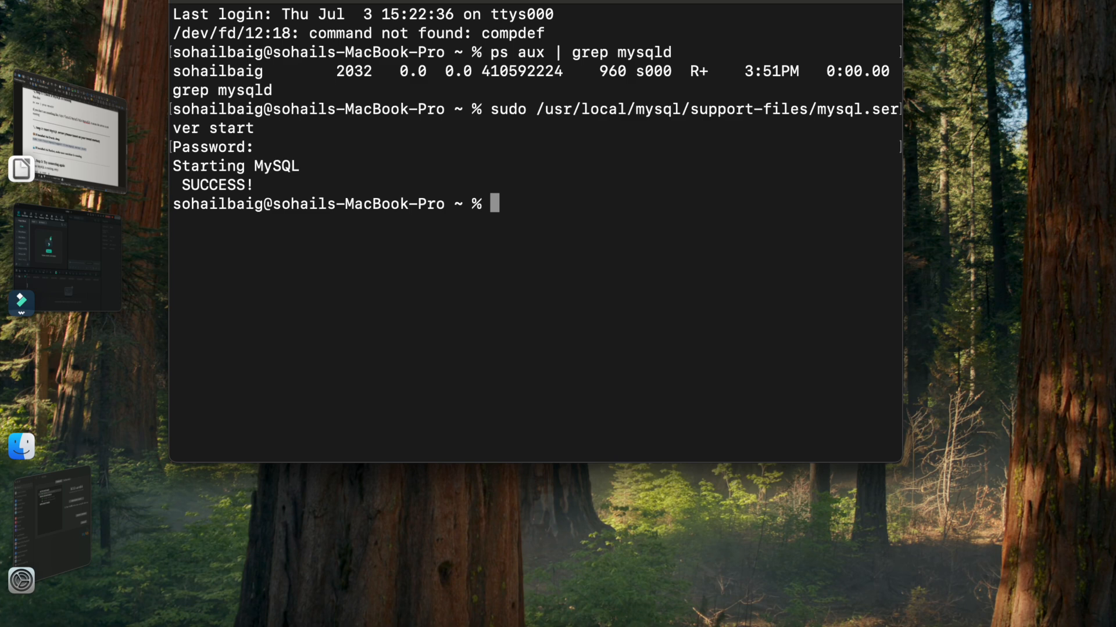
key("super+Tab")
key("super+Tab")
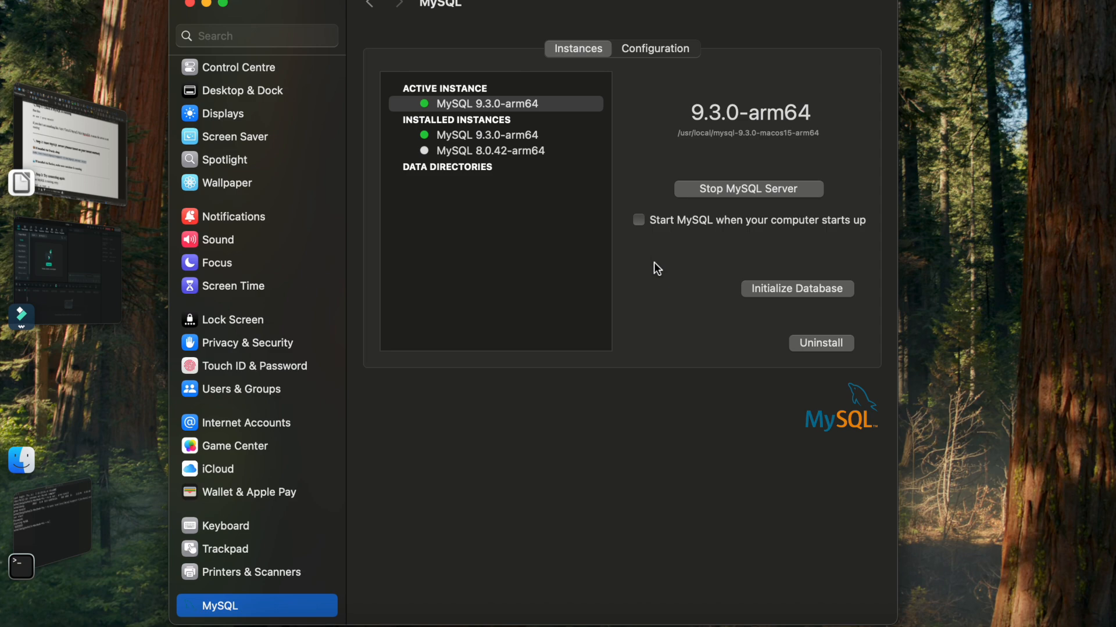
Step: Confirm the MySQL pane lists 9.3.0-arm64 as running, then return to the LibreOffice guide
key("super+Tab")
key("super+Tab")
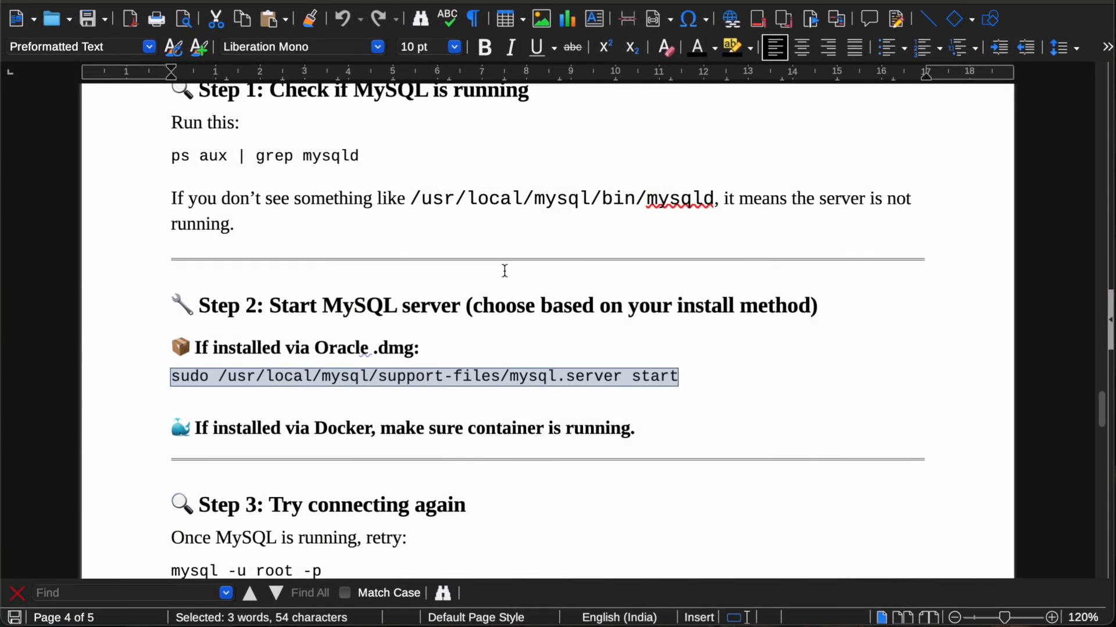
Step: Scroll the guide to section 5 and follow its MySQL Workbench downloads link
left_click(421, 298)
scroll(423, 287, "up", 20)
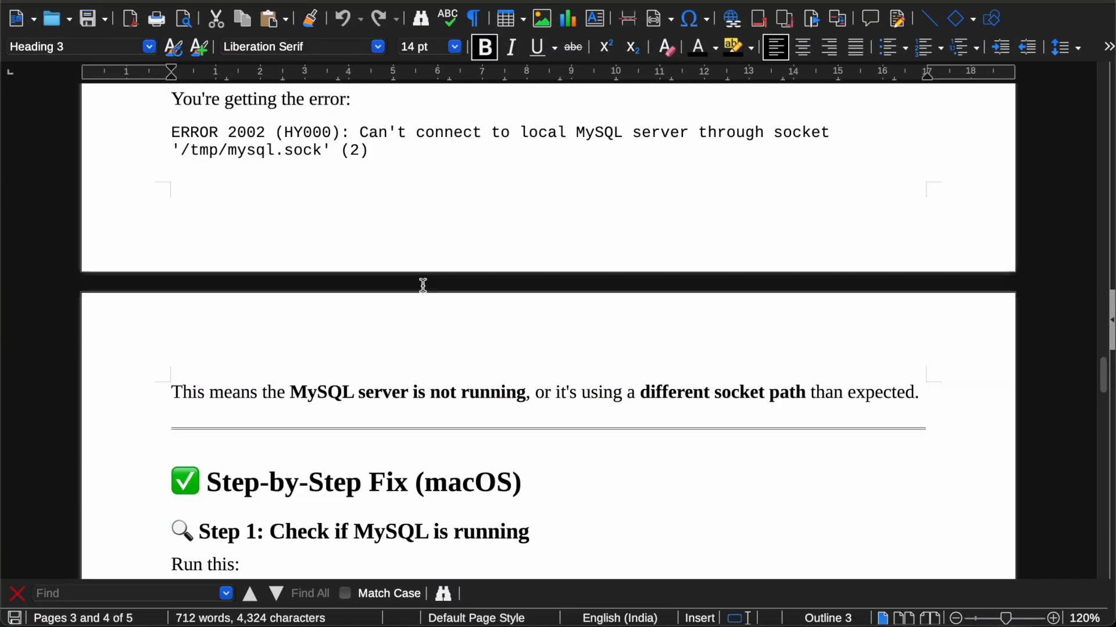
scroll(423, 285, "down", 20)
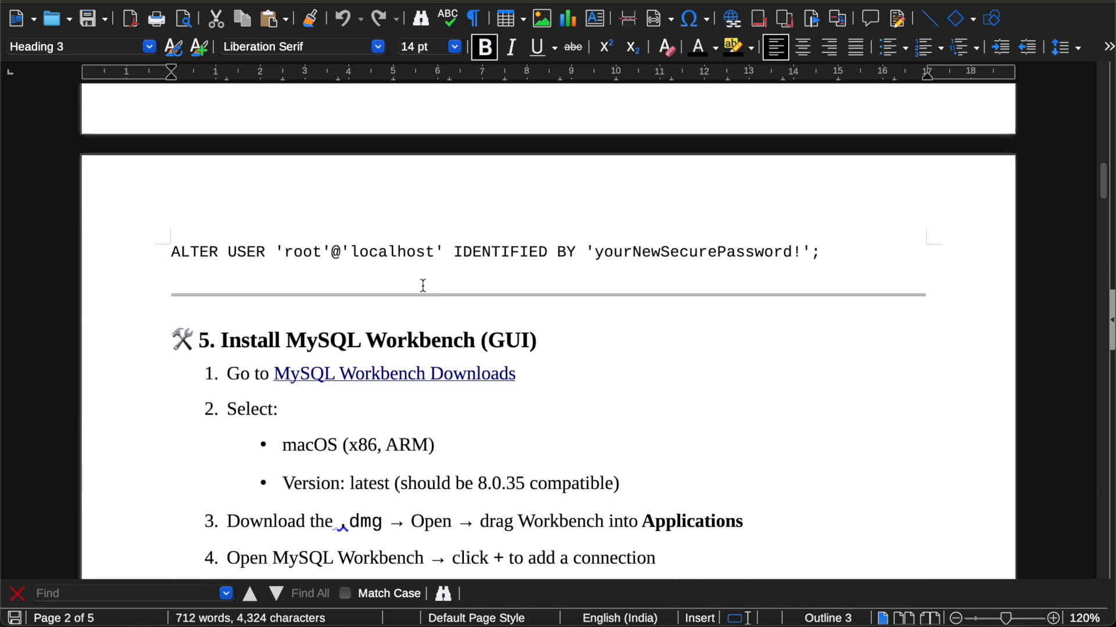
scroll(423, 285, "up", 1)
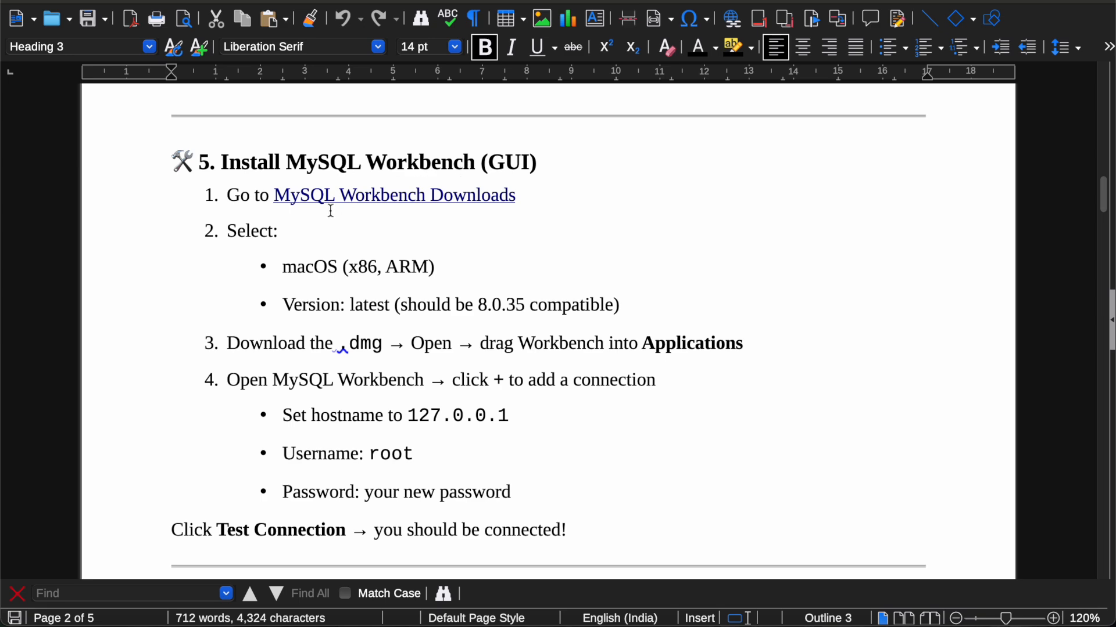
left_click(375, 197, "ctrl")
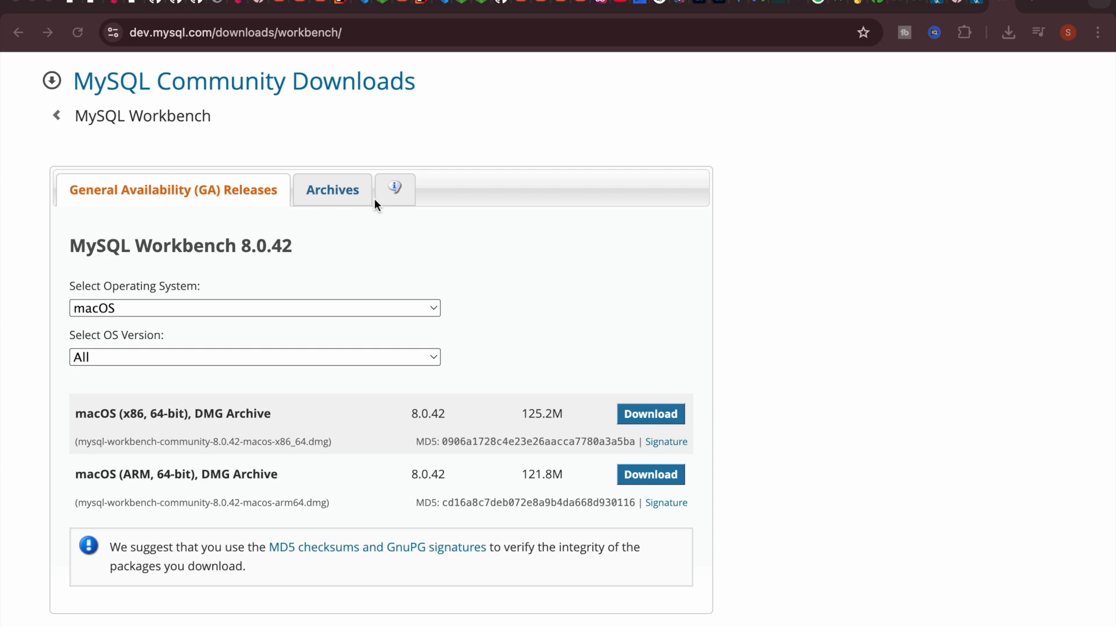
Step: Choose macOS (ARM, 64-bit) on the Workbench 8.0.42 page and download the DMG Archive
left_click(191, 308)
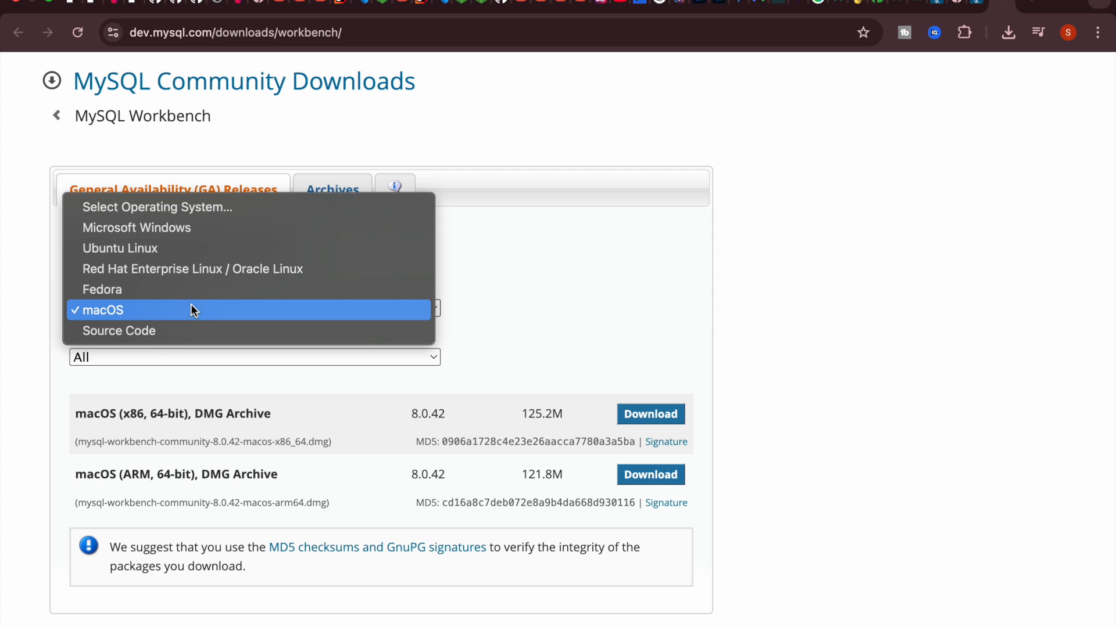
left_click(459, 286)
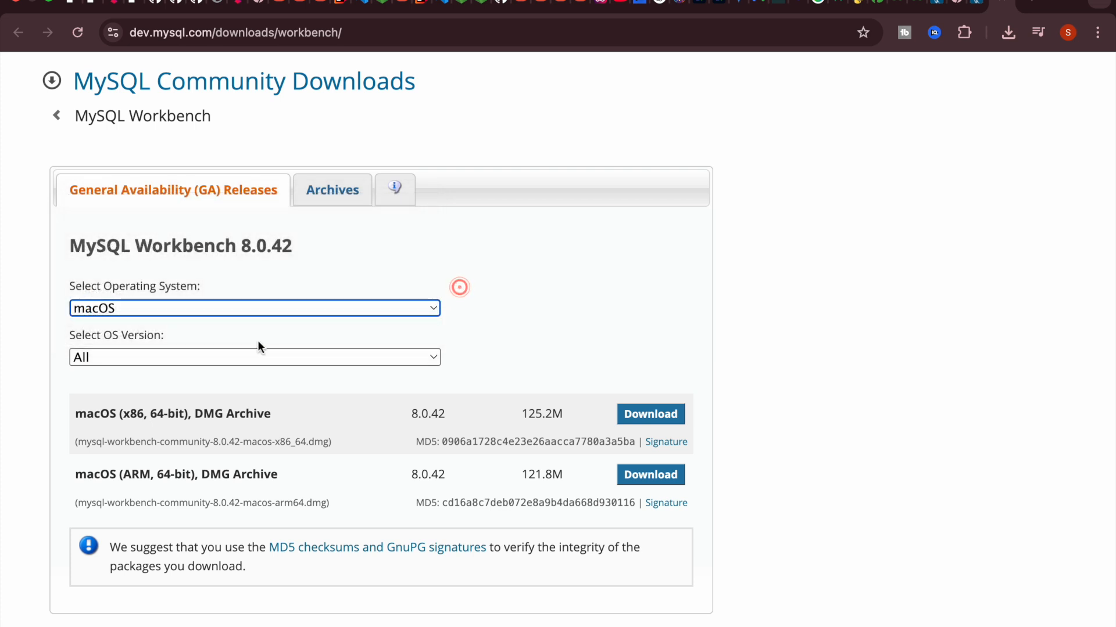
left_click(234, 356)
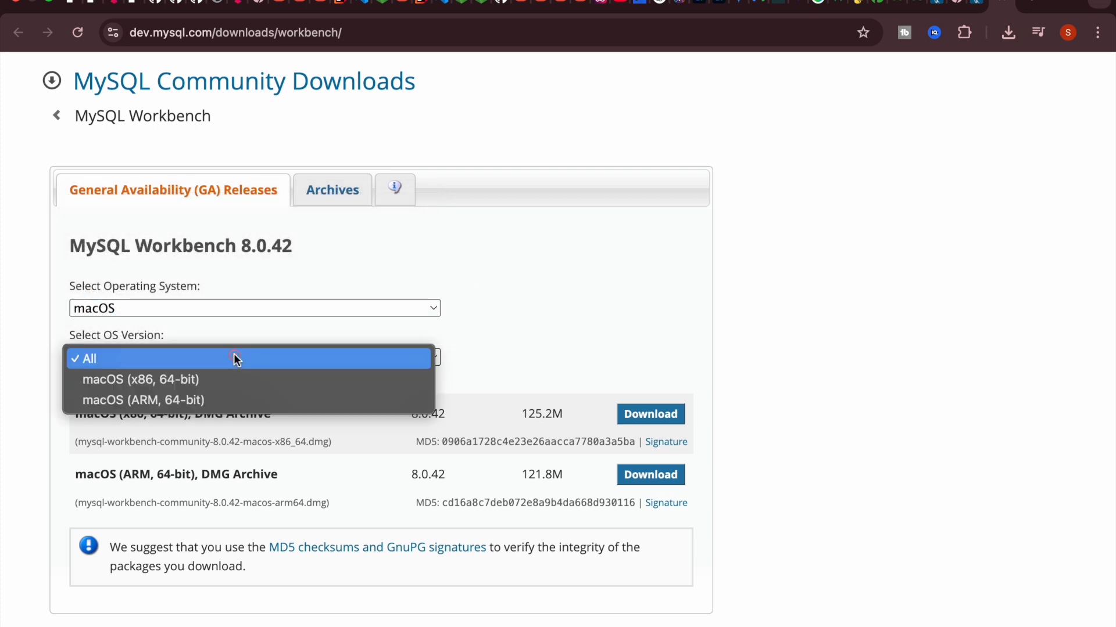
left_click(243, 400)
left_click(308, 379)
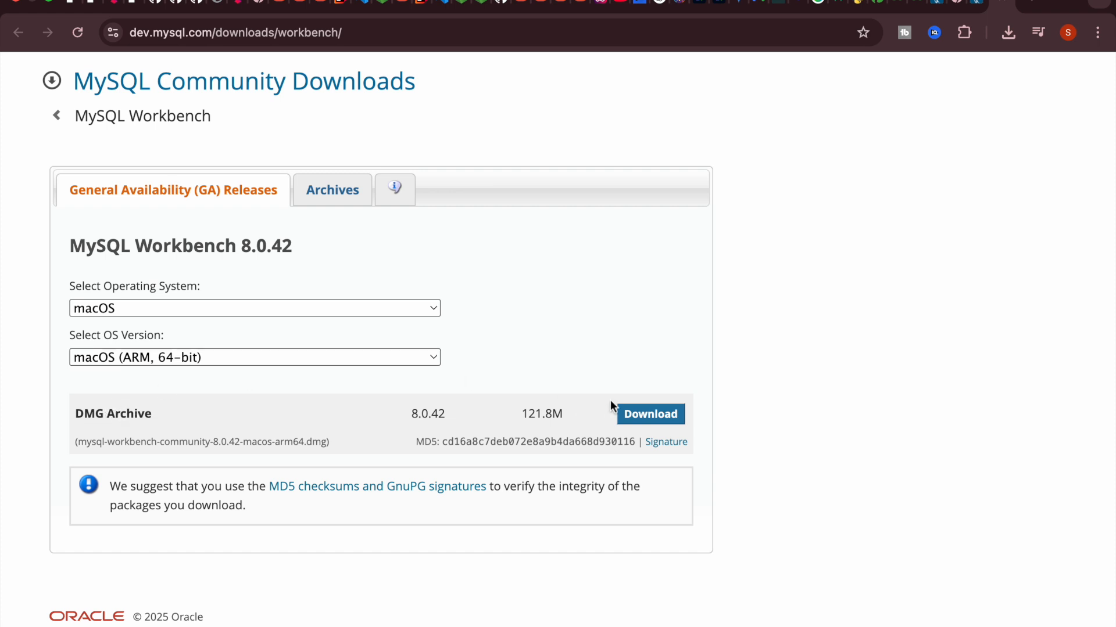
left_click(650, 415)
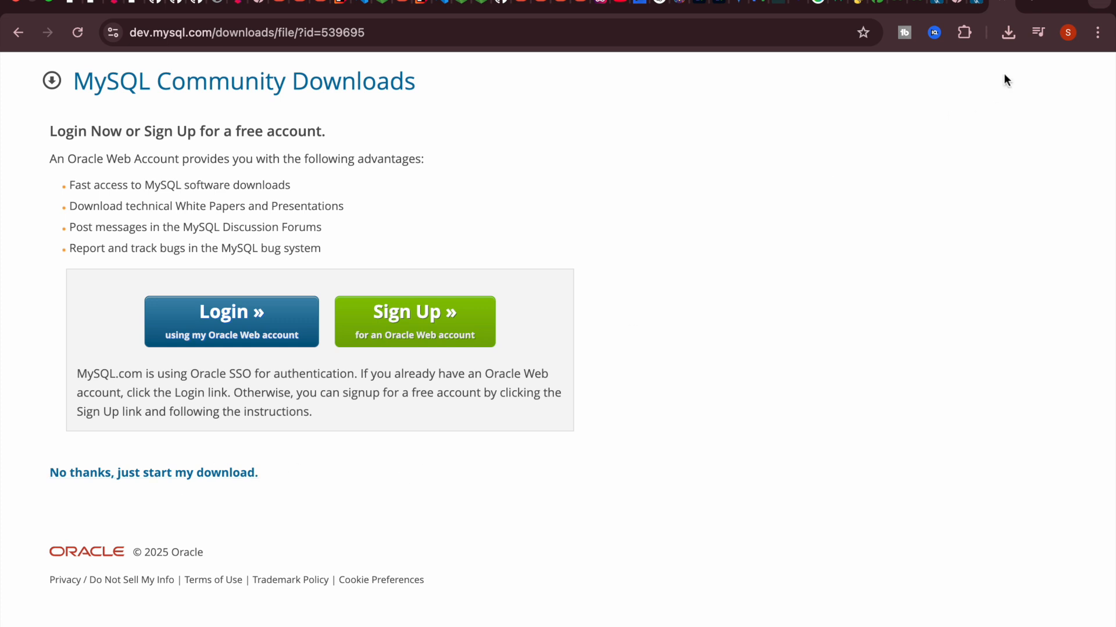
Step: Reveal mysql-workbench-community-8.0.42-macos-arm64.dmg in Finder from Chrome's download history
left_click(1007, 33)
mouse_move(958, 158)
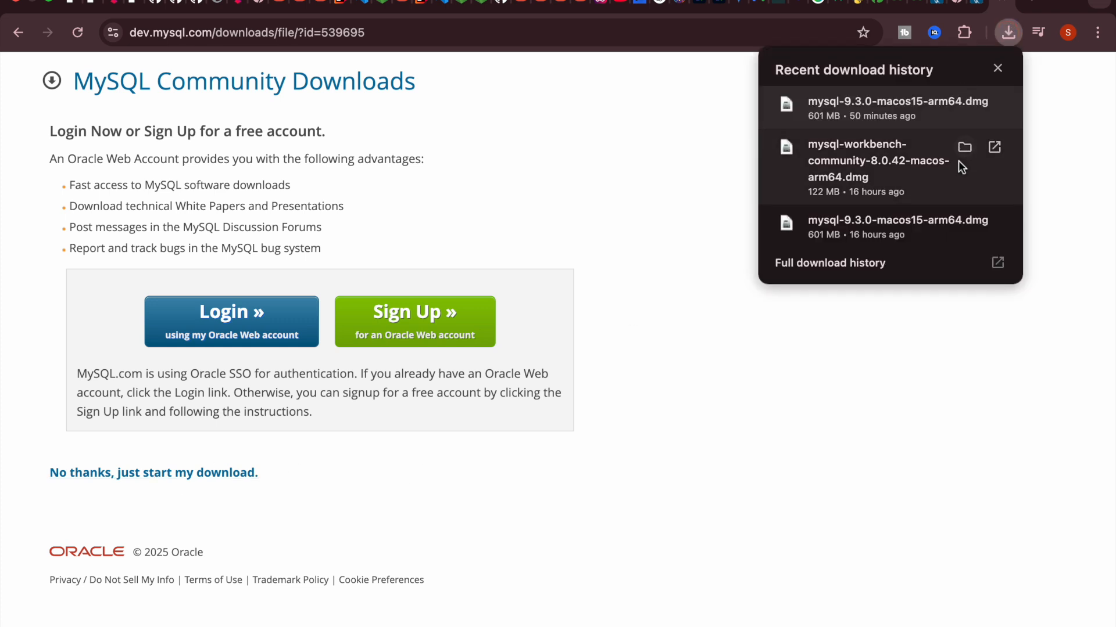
left_click(964, 148)
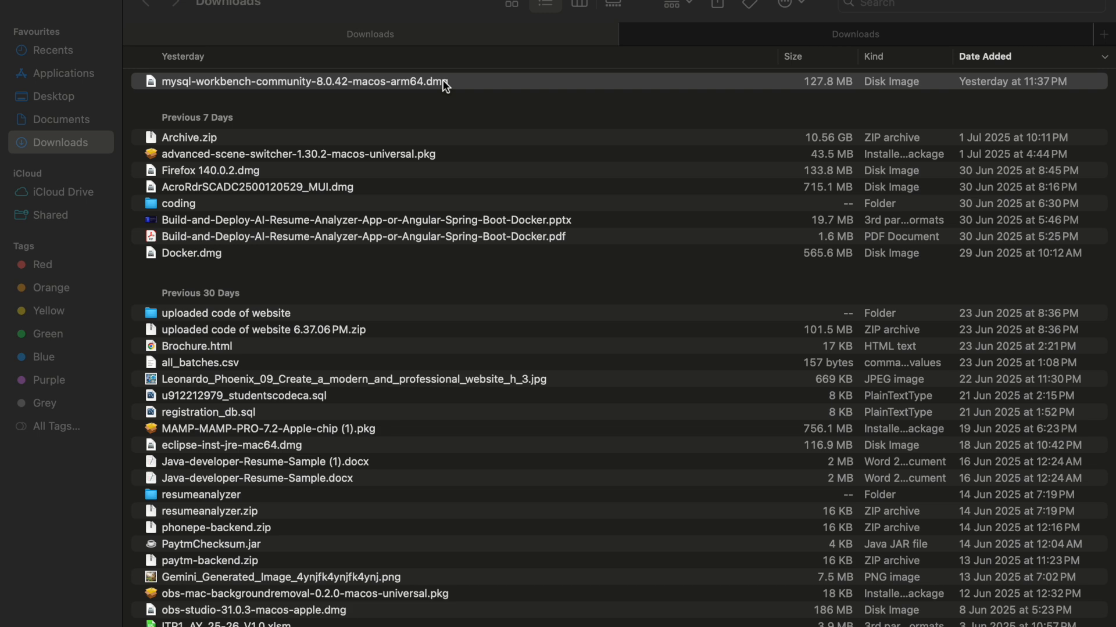
Step: Mount the Workbench 8.0.42 disk image and drag MySQLWorkbench into the Applications folder
double_click(443, 81)
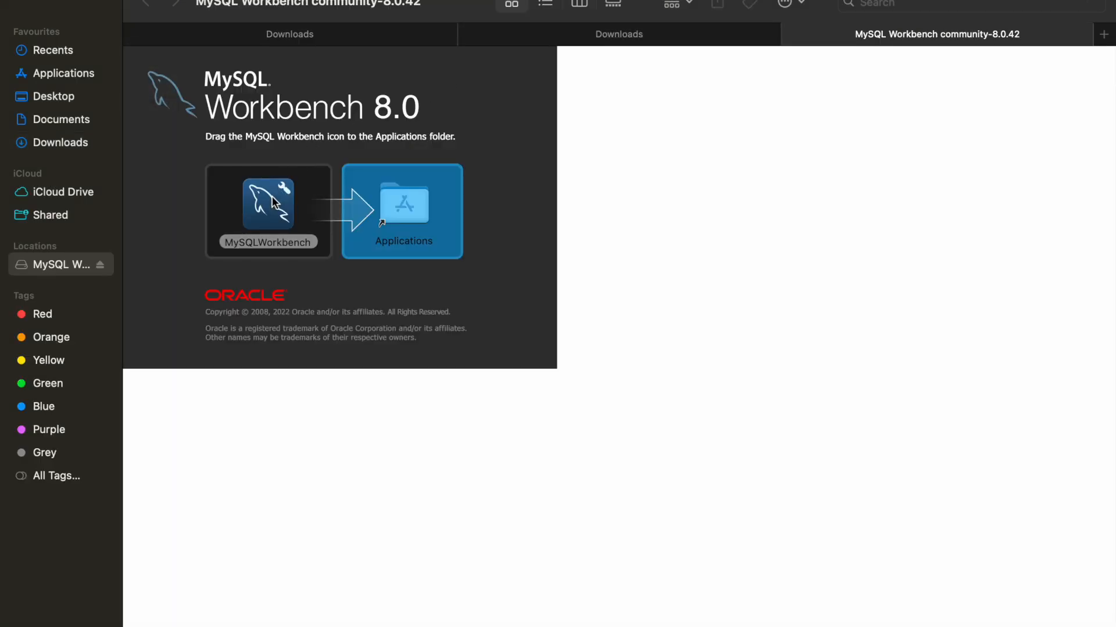
left_click_drag(272, 195, 413, 201)
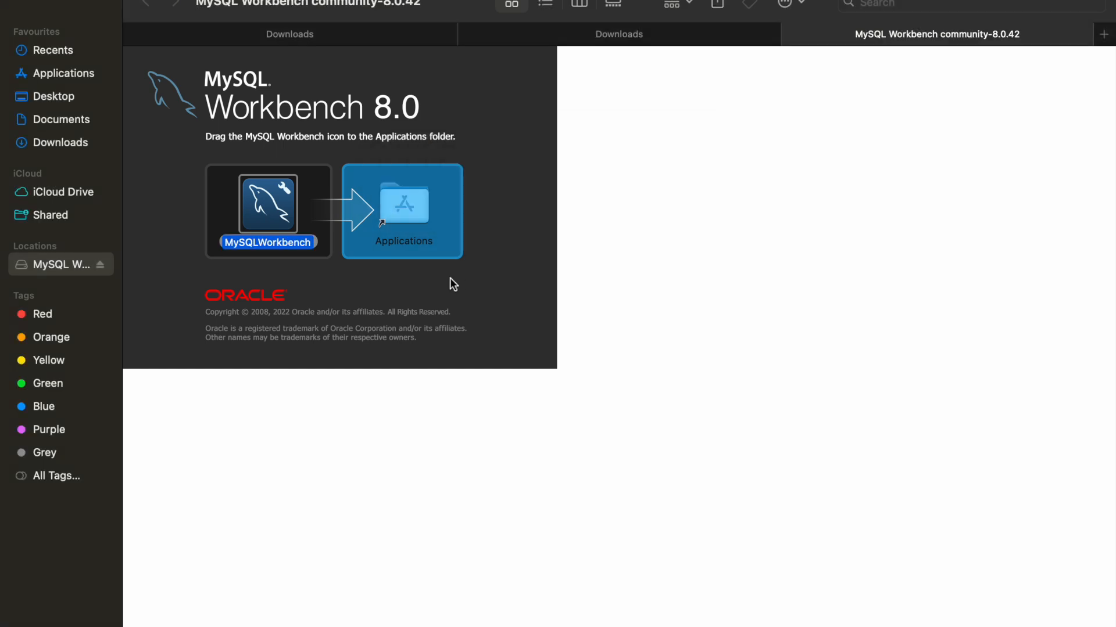
key("ctrl+Up")
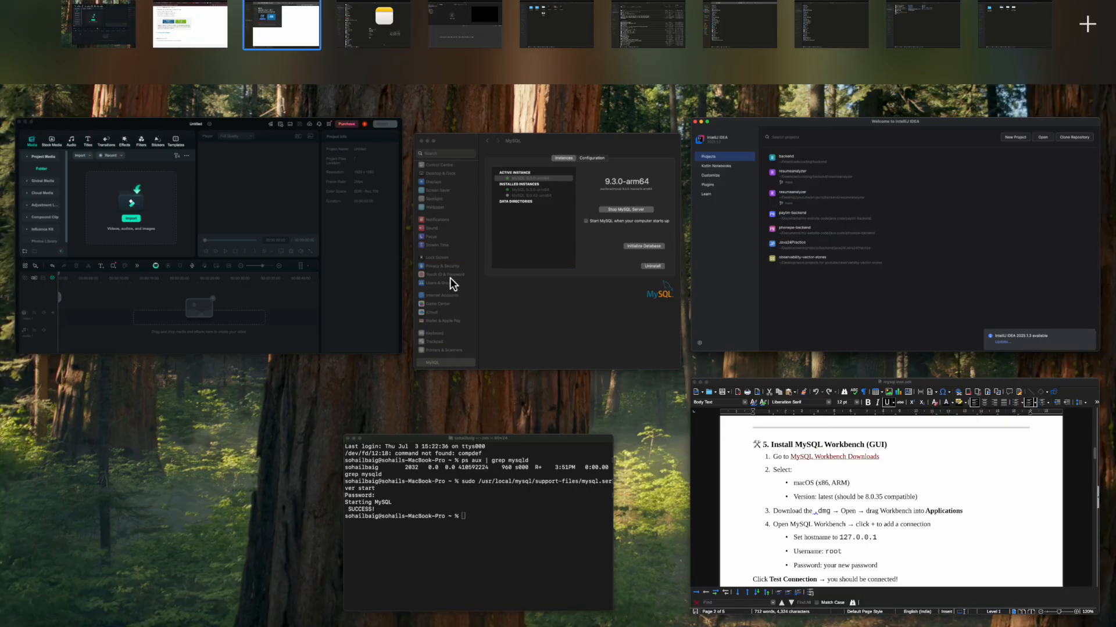
Step: Launch MySQLWorkbench from Launchpad's second page and allow it past the downloaded-app warning
left_click(230, 415)
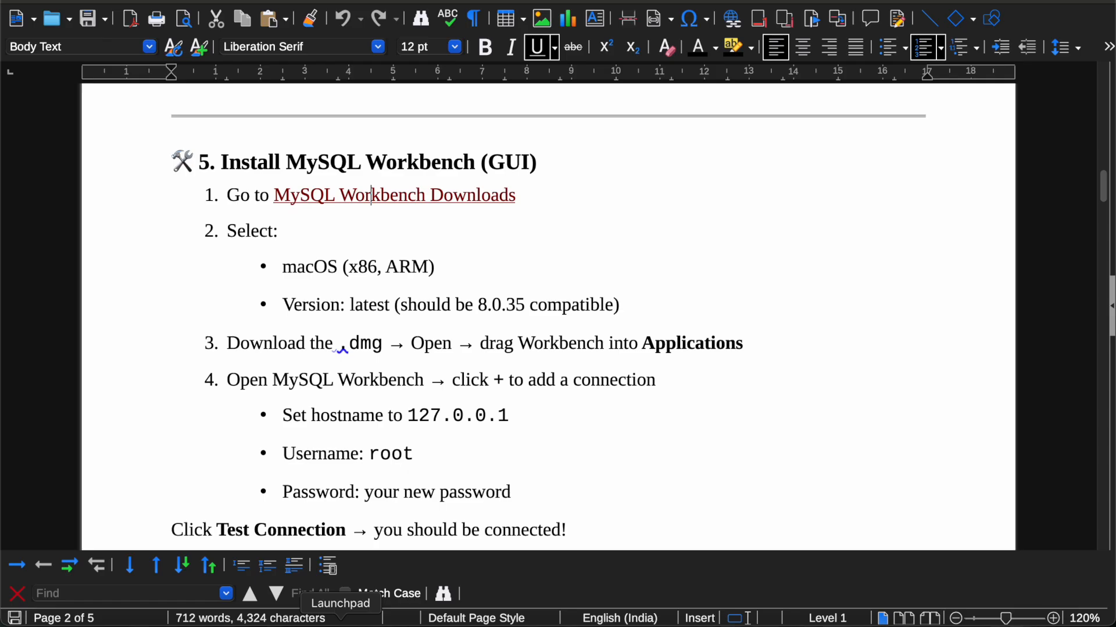
left_click(341, 623)
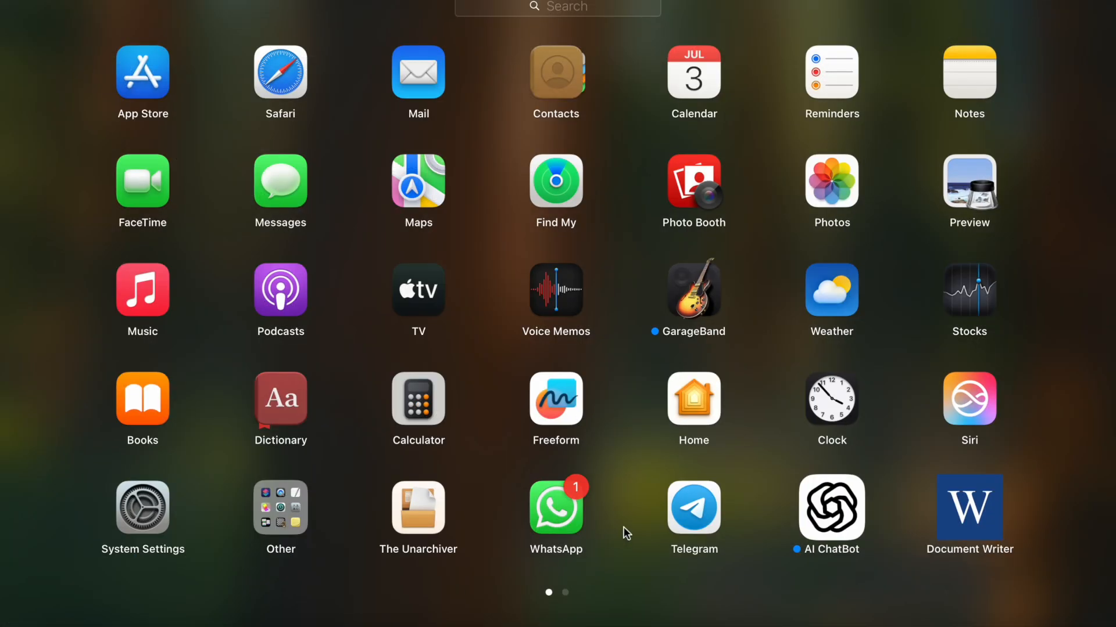
scroll(623, 528, "right", 5)
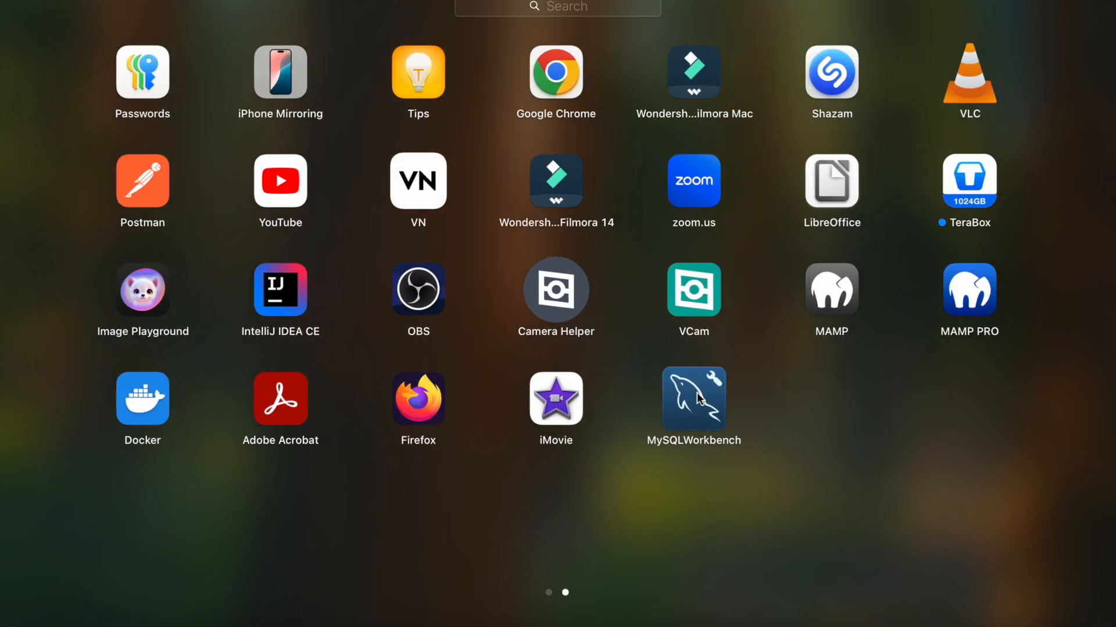
left_click(698, 399)
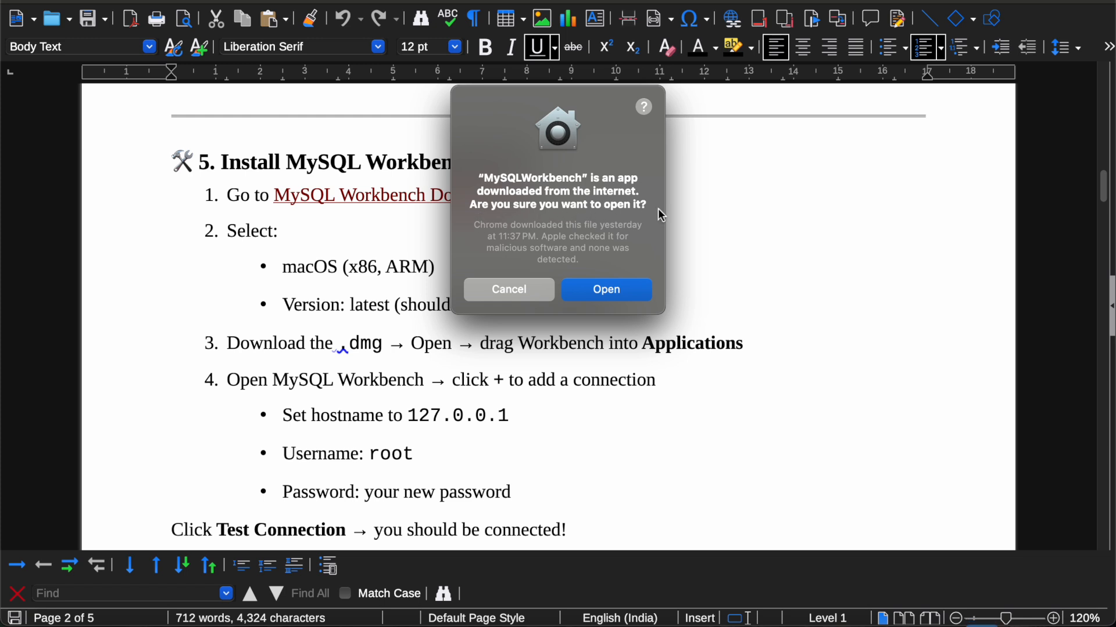
left_click(613, 294)
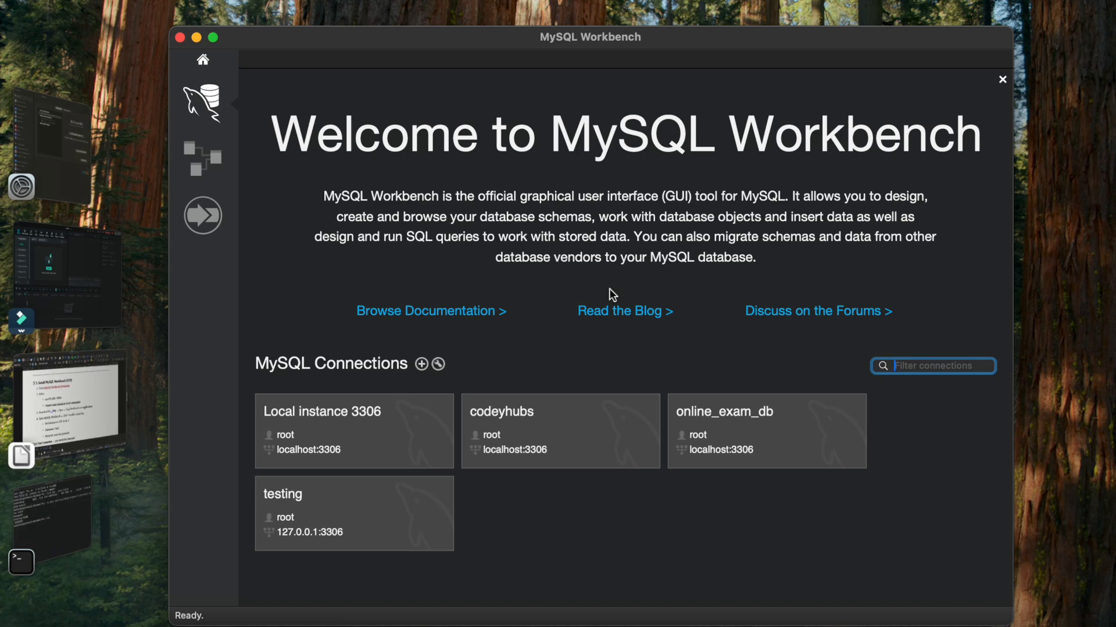
Step: Maximize MySQL Workbench and begin a new connection defaulting to 127.0.0.1:3306 as root
left_click(213, 37)
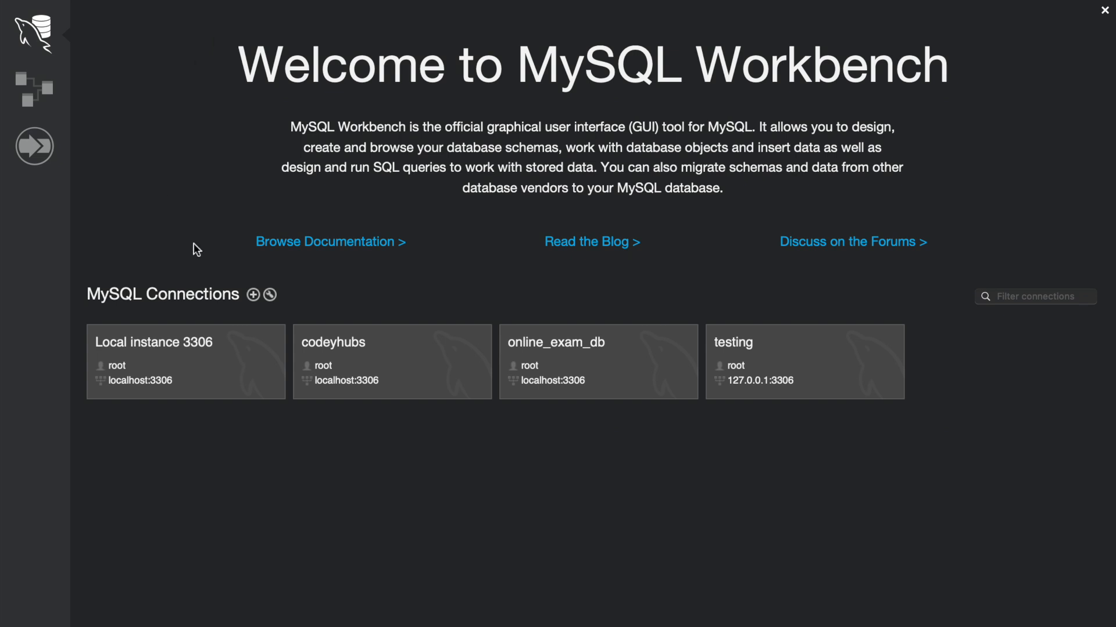
left_click(251, 296)
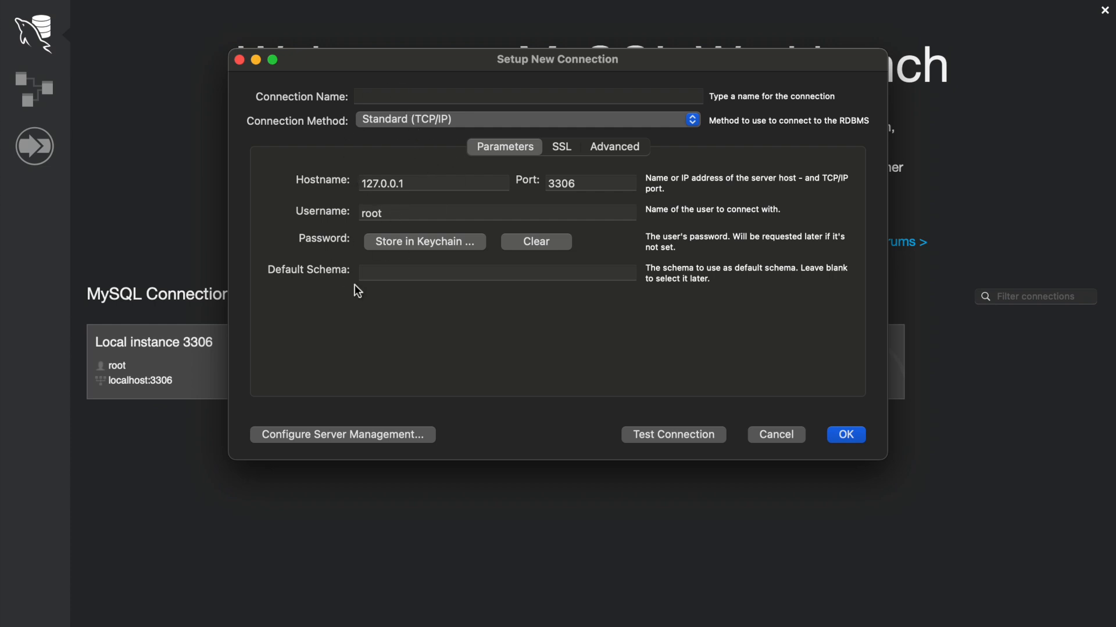
Step: Name the connection 'test', store the root password in the keychain, and test the connection
left_click(406, 96)
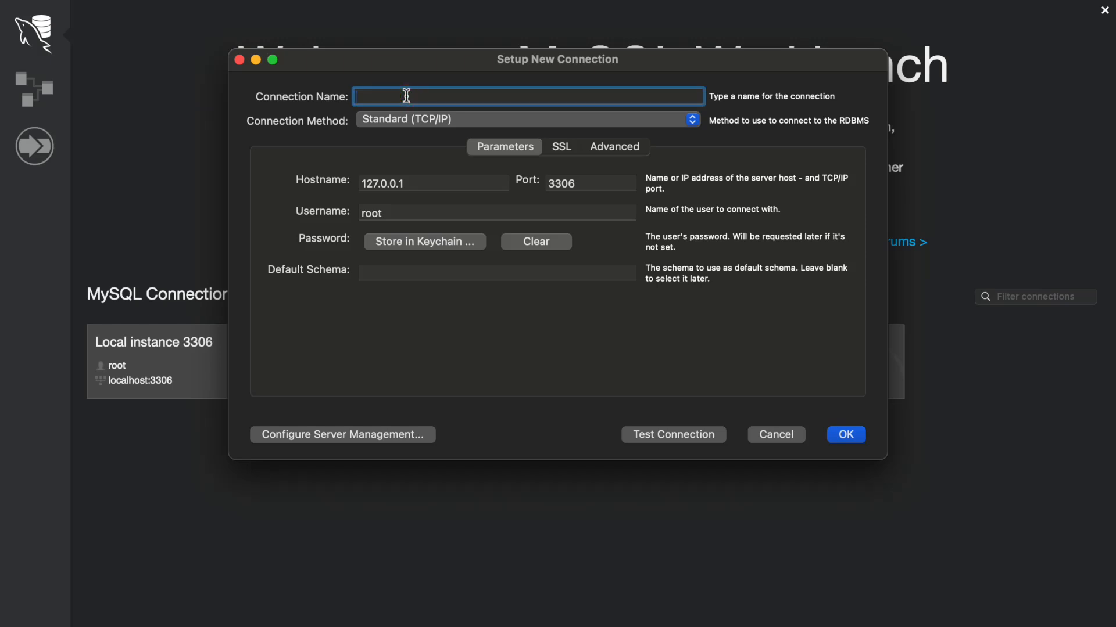
type("test")
left_click(465, 241)
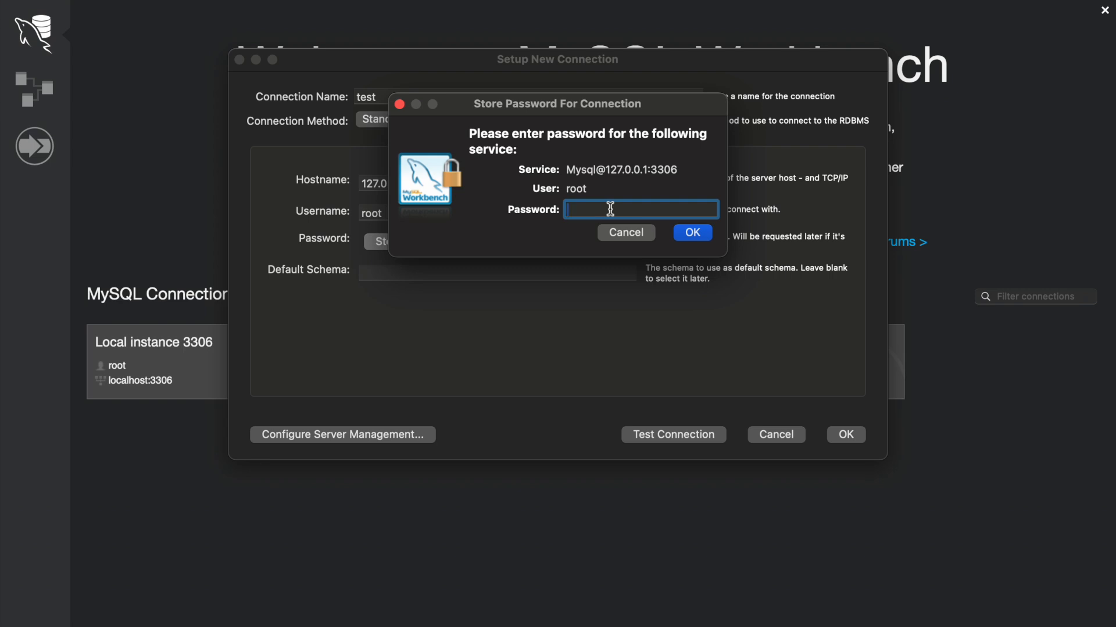
type("12345678")
left_click(700, 233)
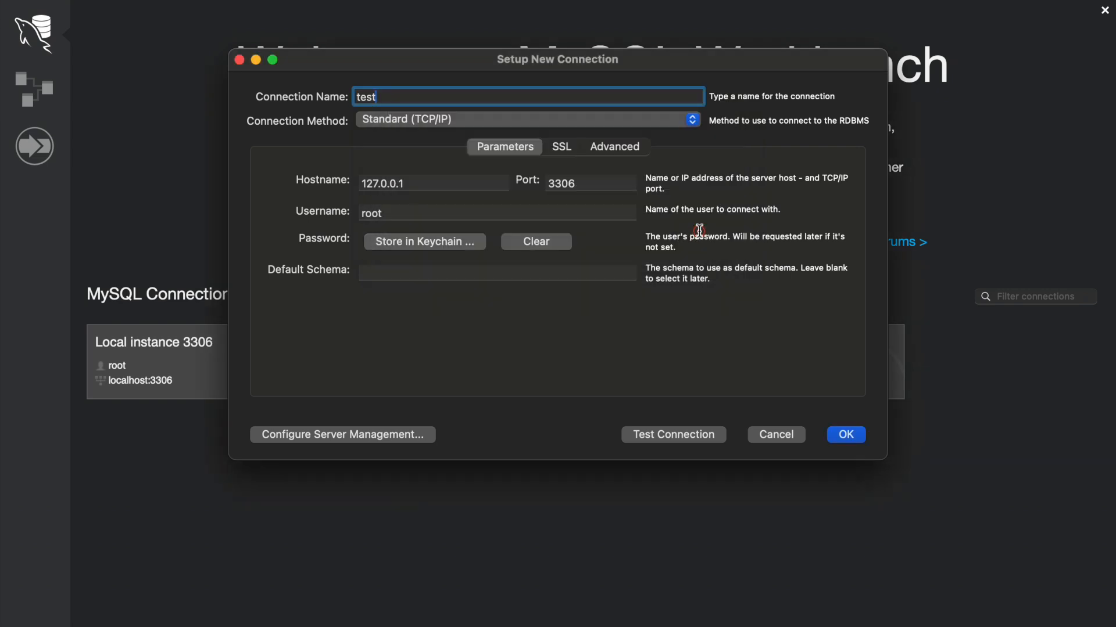
left_click(699, 433)
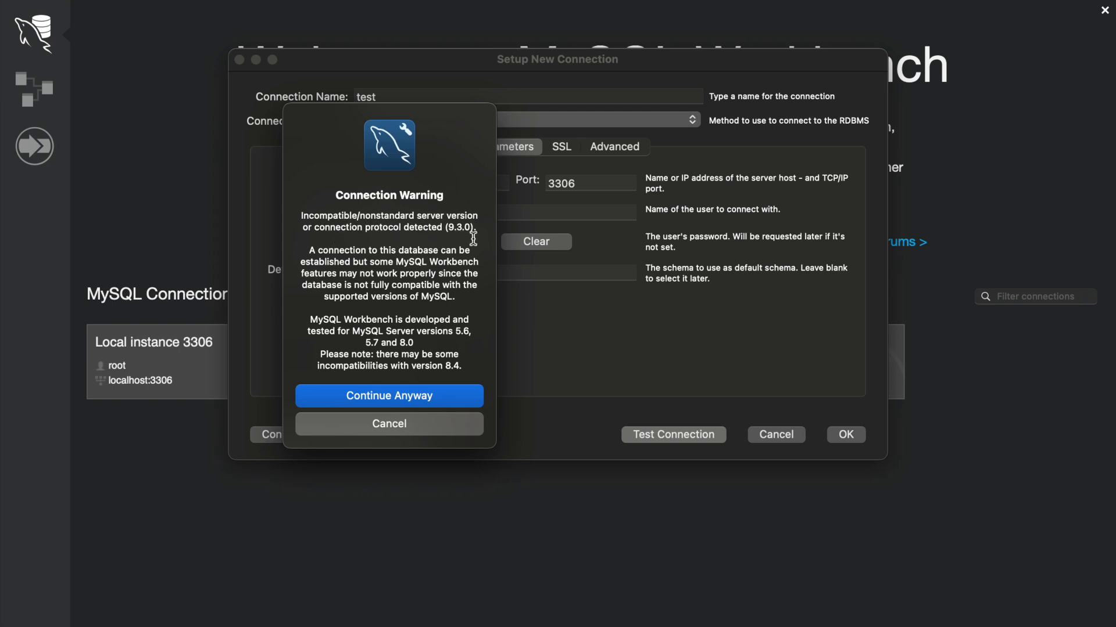
Step: Accept the server-version warning, confirm the test succeeds twice, and save the 'test' connection
left_click(415, 398)
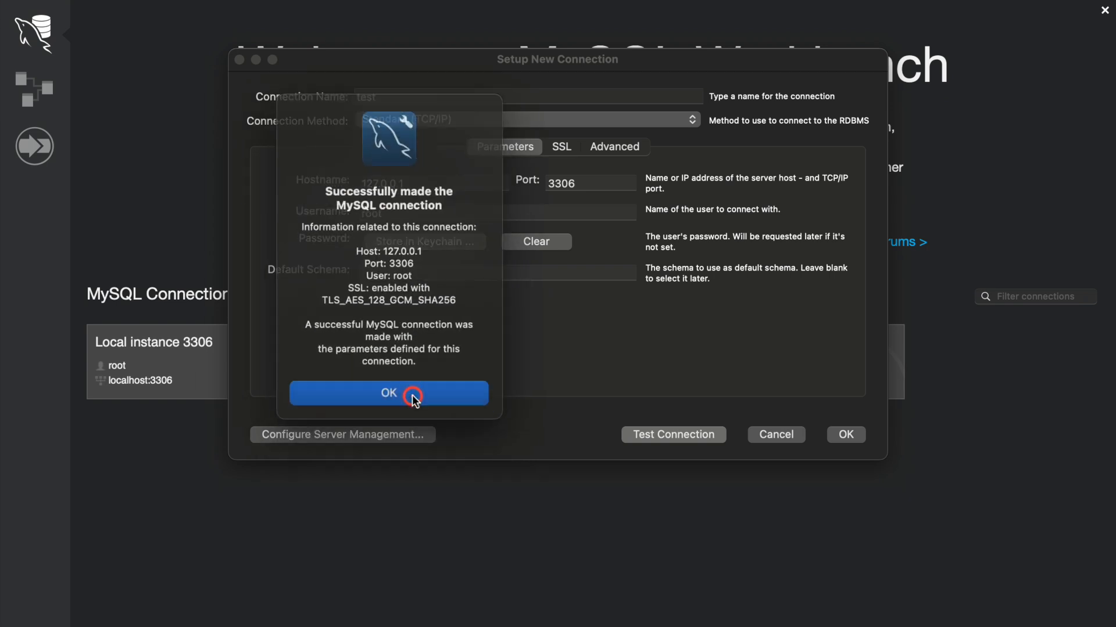
left_click(415, 389)
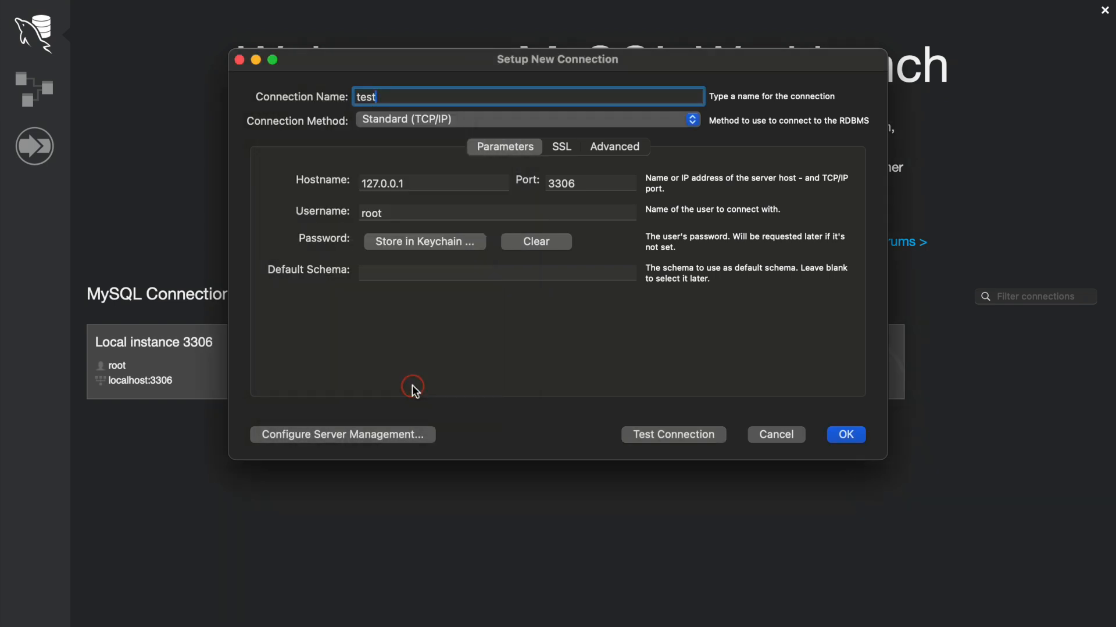
left_click(677, 436)
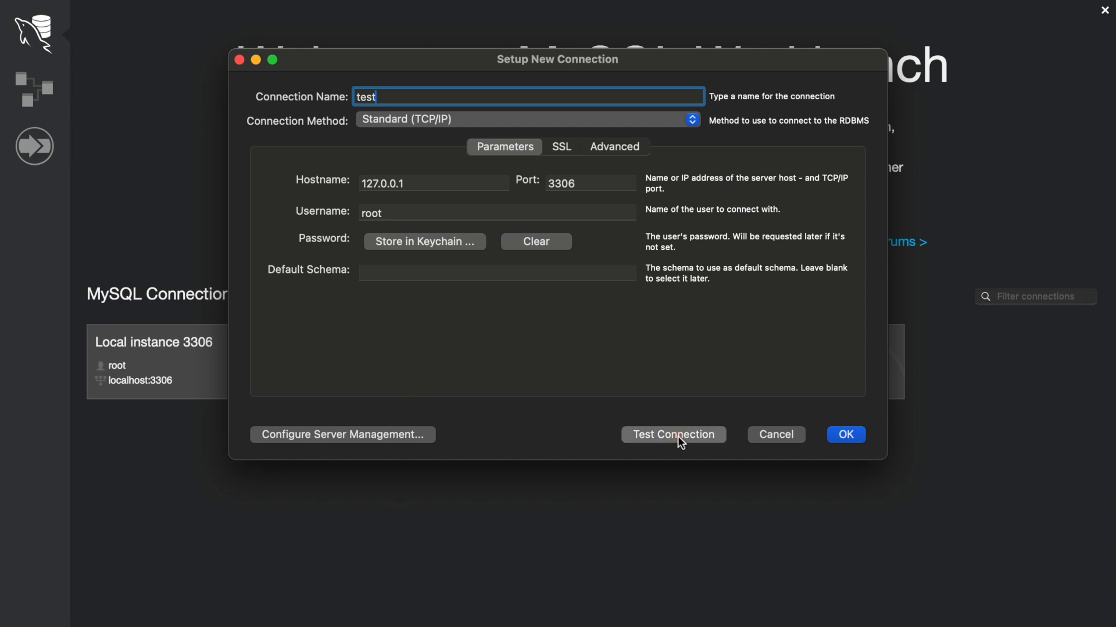
left_click(432, 400)
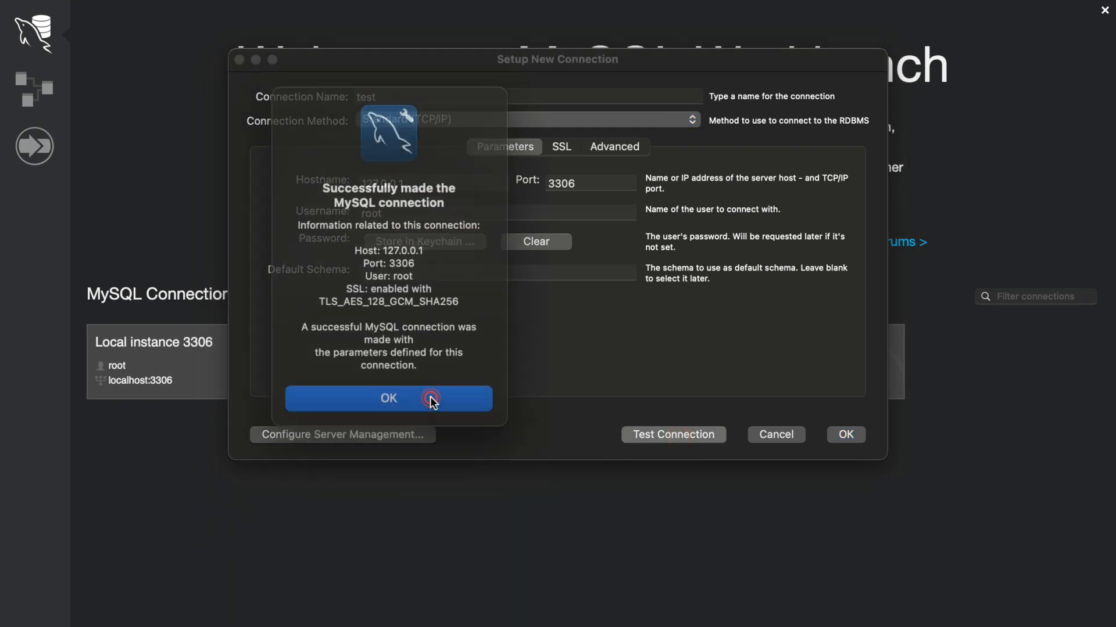
left_click(439, 386)
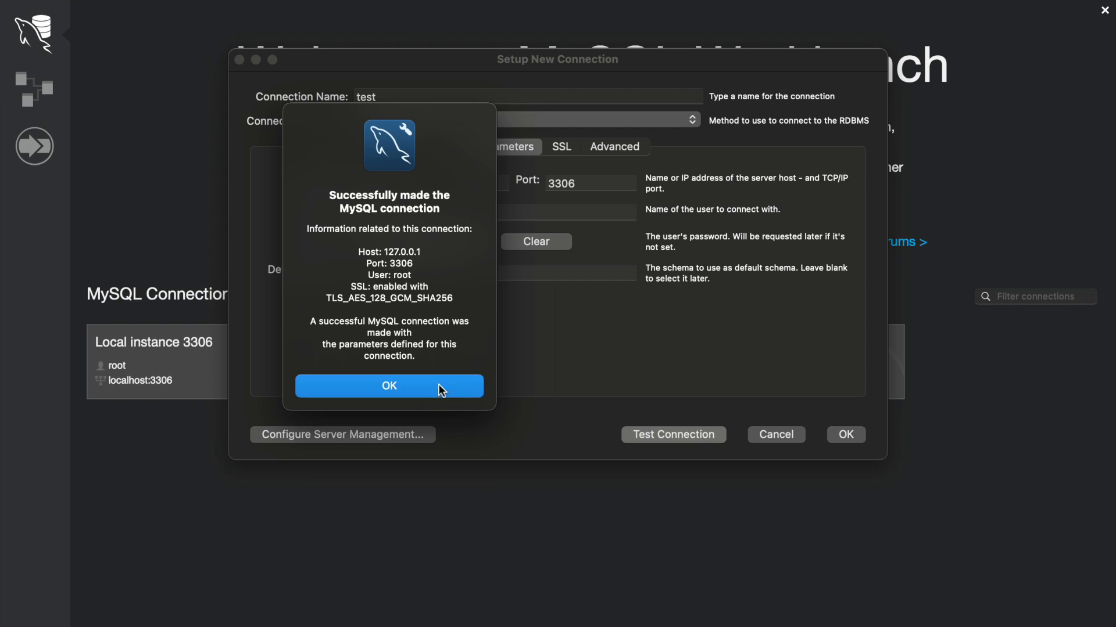
left_click(844, 434)
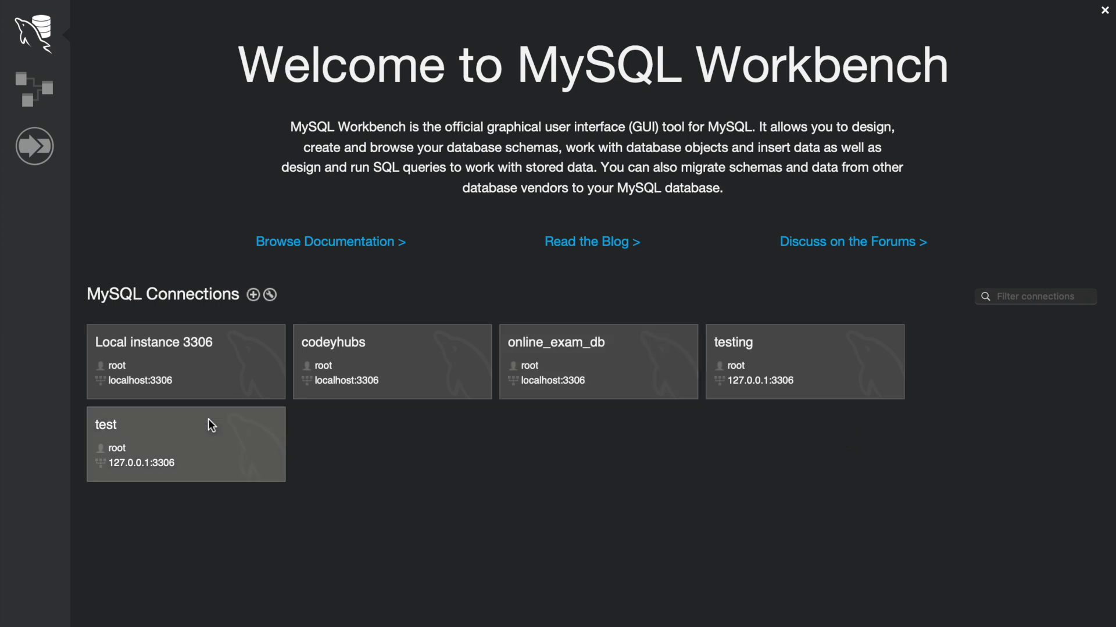
Step: Open the 'test' connection tile to get a SQL editor with an empty Query 1 tab
left_click(204, 449)
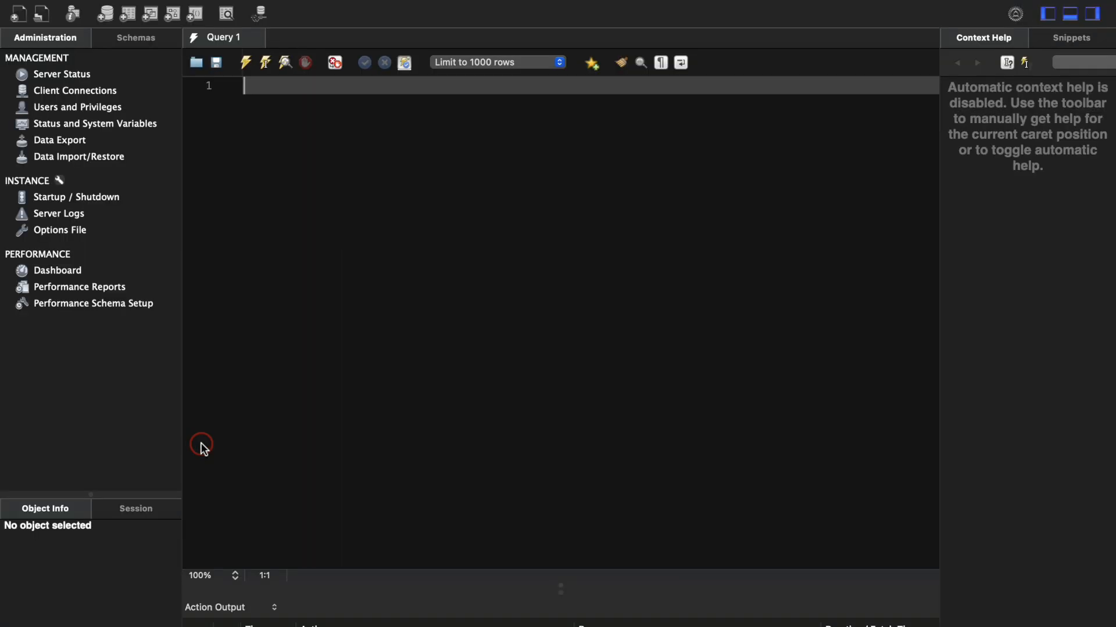